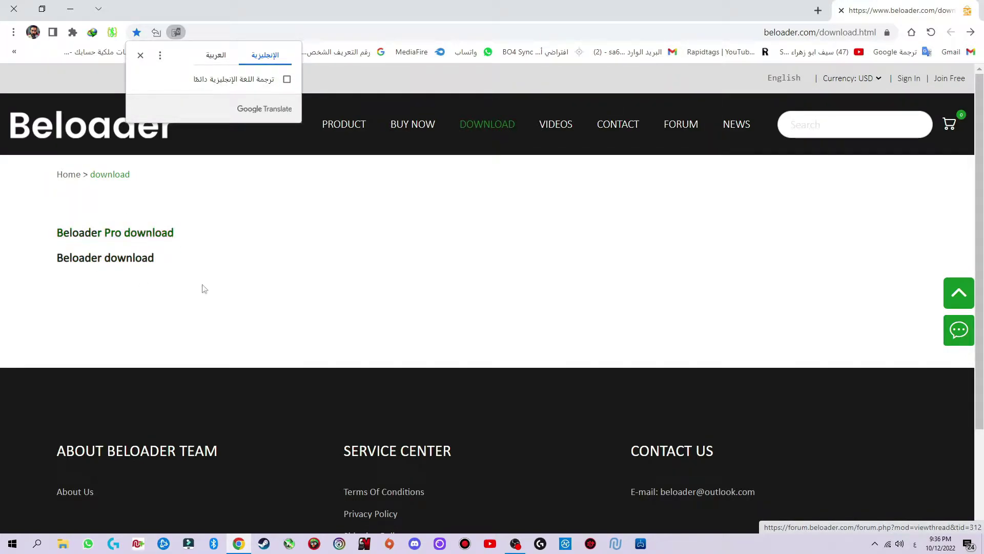
Step: Open the Beloader Pro download thread, locate the HID update and config instruction 2022.10.04 attachment, and minimize the browser
{"action": "left_click", "coordinate": [127, 235]}
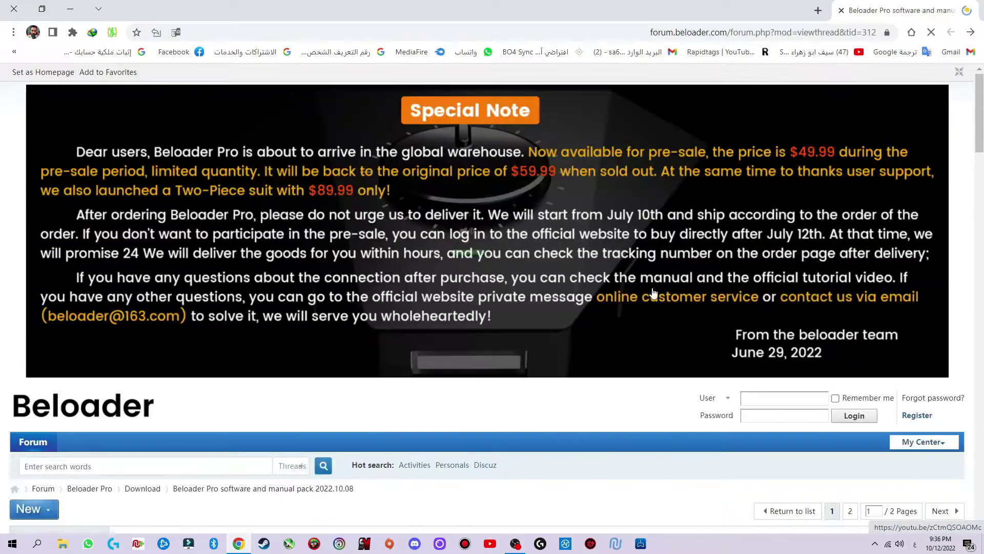
{"action": "scroll", "coordinate": [558, 256], "scroll_direction": "down", "scroll_amount": 10}
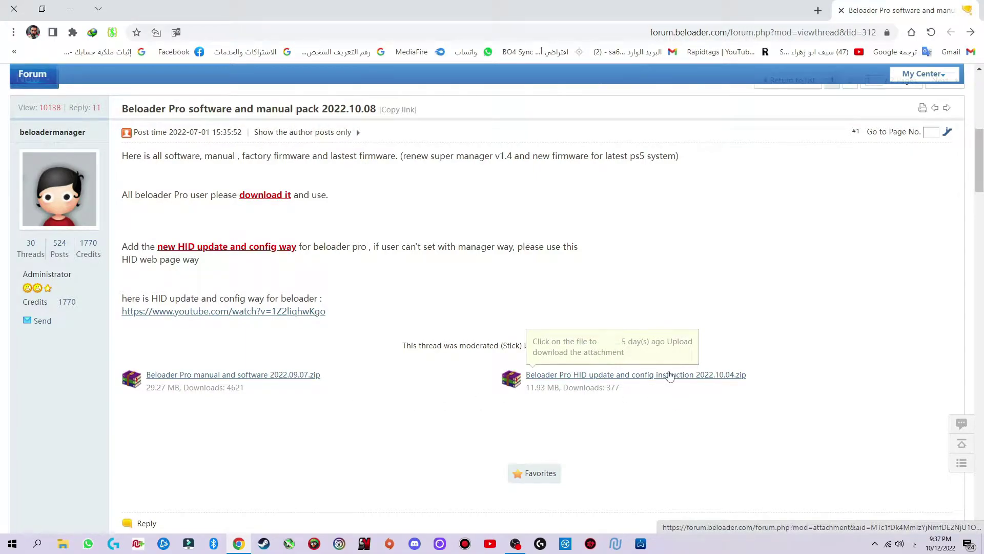
{"action": "left_click", "coordinate": [85, 4]}
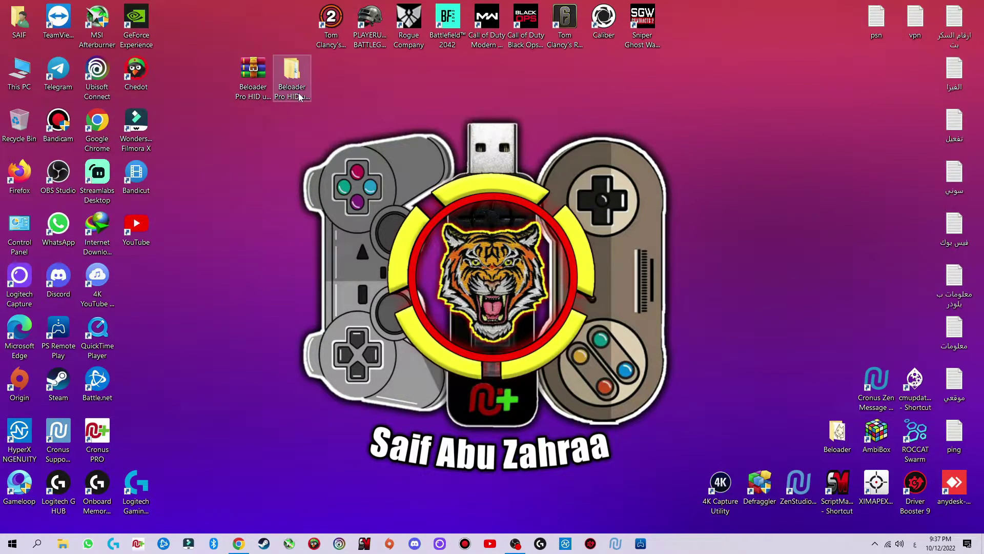
Step: Open the beloader Pro HID instruction PDF from the extracted 2022.10.04 desktop folder, review its firmware update and configuration steps, and close it
{"action": "double_click", "coordinate": [292, 71]}
{"action": "double_click", "coordinate": [289, 194]}
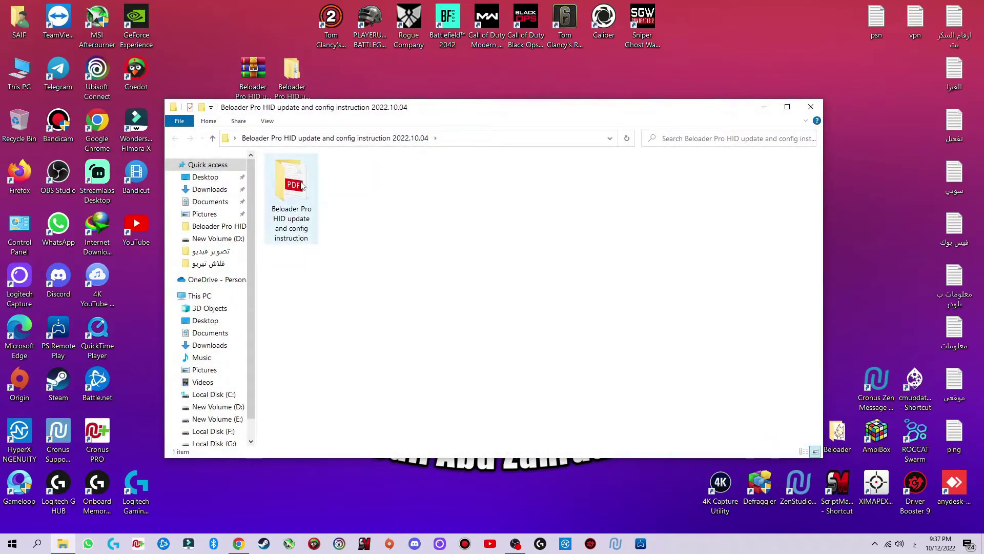
{"action": "double_click", "coordinate": [359, 202]}
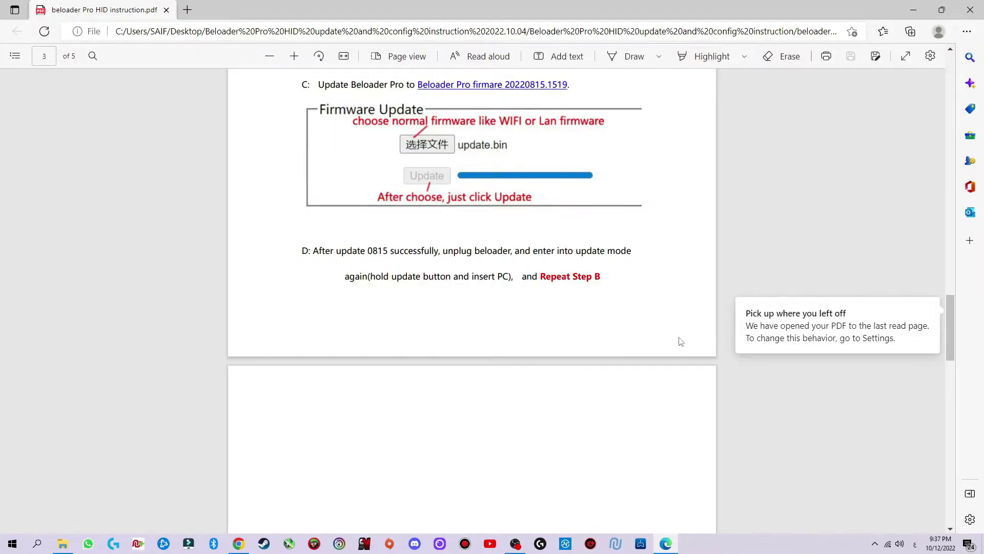
{"action": "scroll", "coordinate": [680, 341], "scroll_direction": "up", "scroll_amount": 20}
{"action": "scroll", "coordinate": [697, 350], "scroll_direction": "down", "scroll_amount": 12}
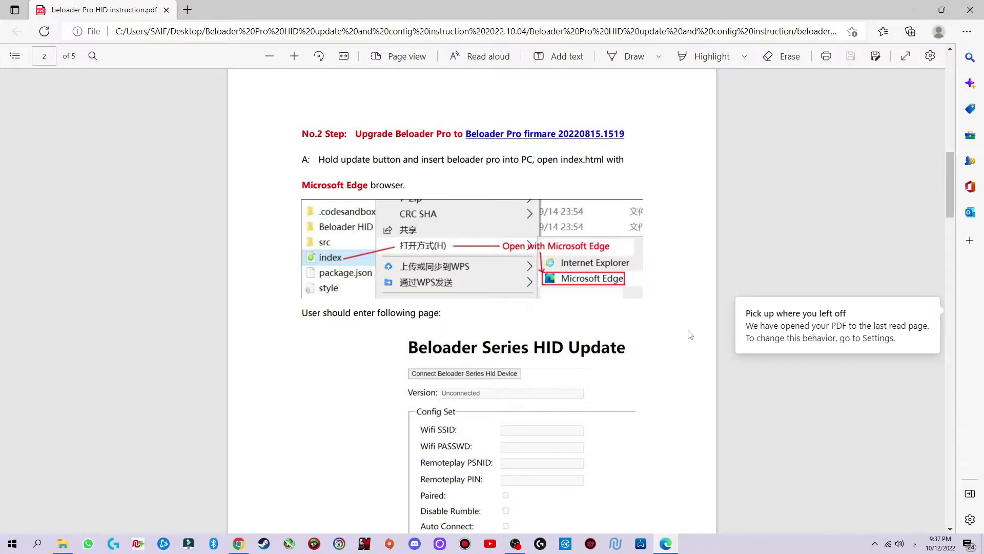
{"action": "scroll", "coordinate": [690, 334], "scroll_direction": "down", "scroll_amount": 15}
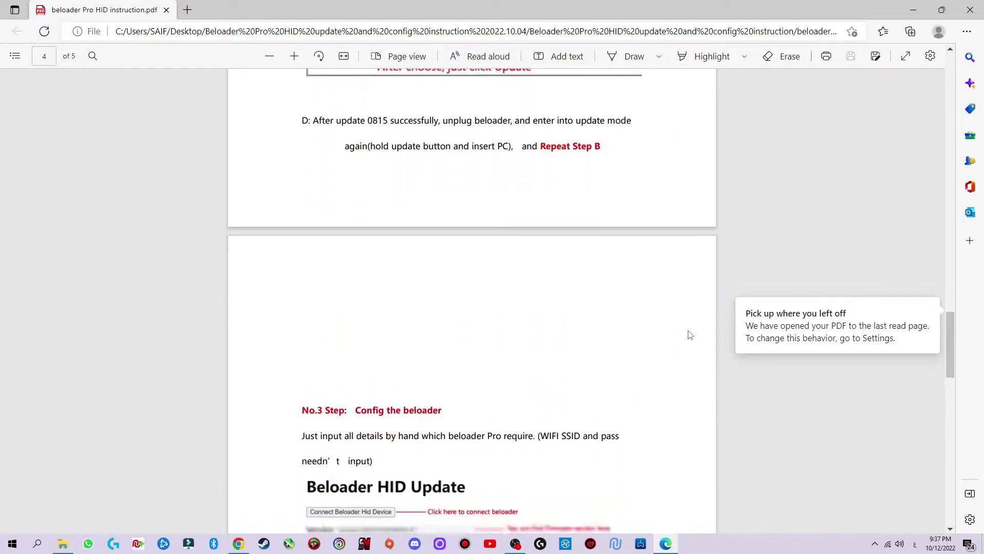
{"action": "scroll", "coordinate": [689, 334], "scroll_direction": "down", "scroll_amount": 7}
{"action": "scroll", "coordinate": [688, 334], "scroll_direction": "up", "scroll_amount": 15}
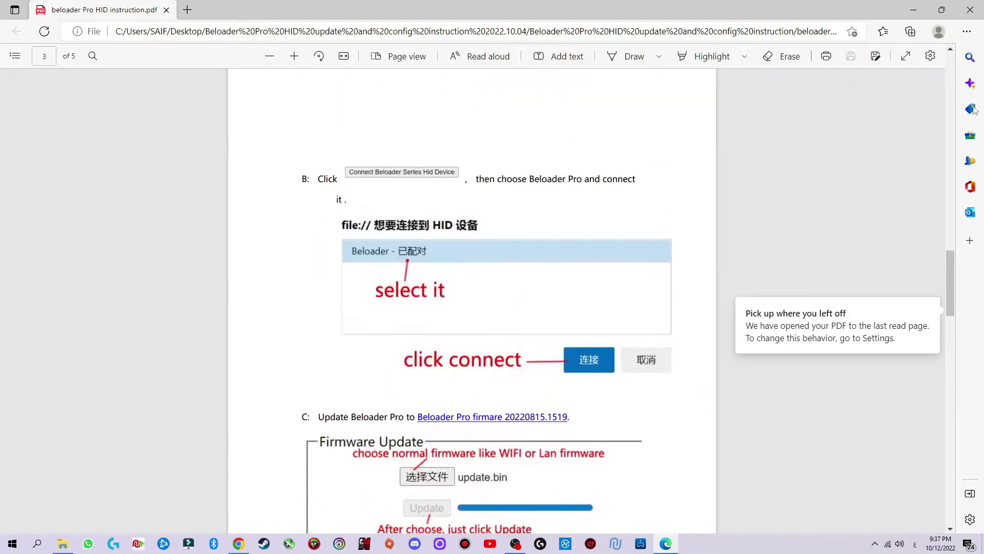
{"action": "left_click", "coordinate": [971, 10]}
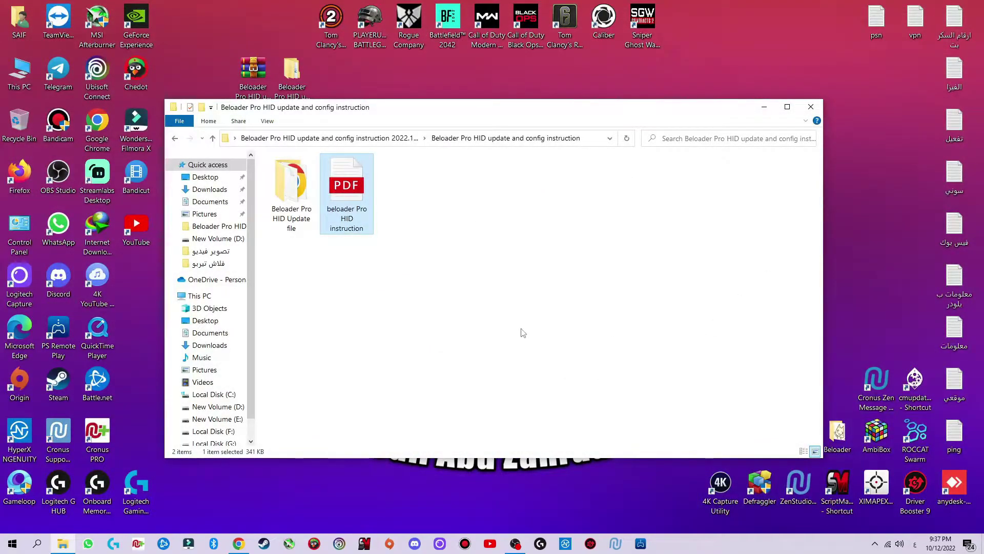
Step: Open the Beloader Pro HID Update file folder to view its contents and minimize the window
{"action": "left_click", "coordinate": [341, 310]}
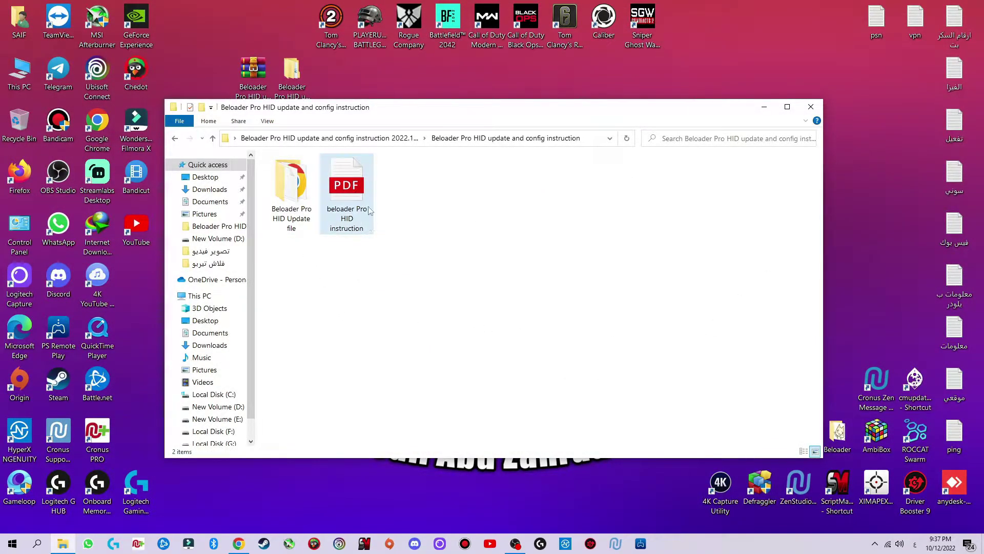
{"action": "double_click", "coordinate": [291, 190]}
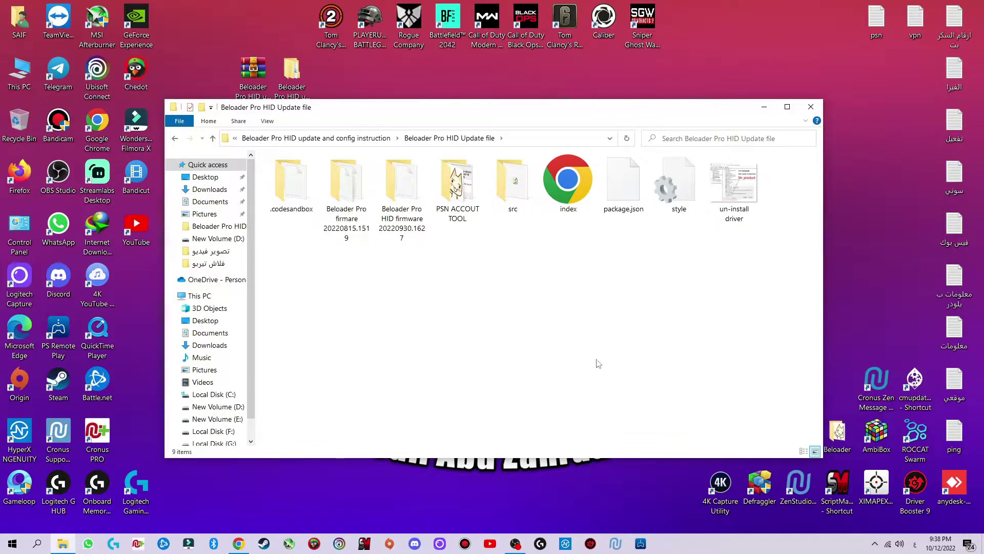
{"action": "left_click", "coordinate": [765, 106]}
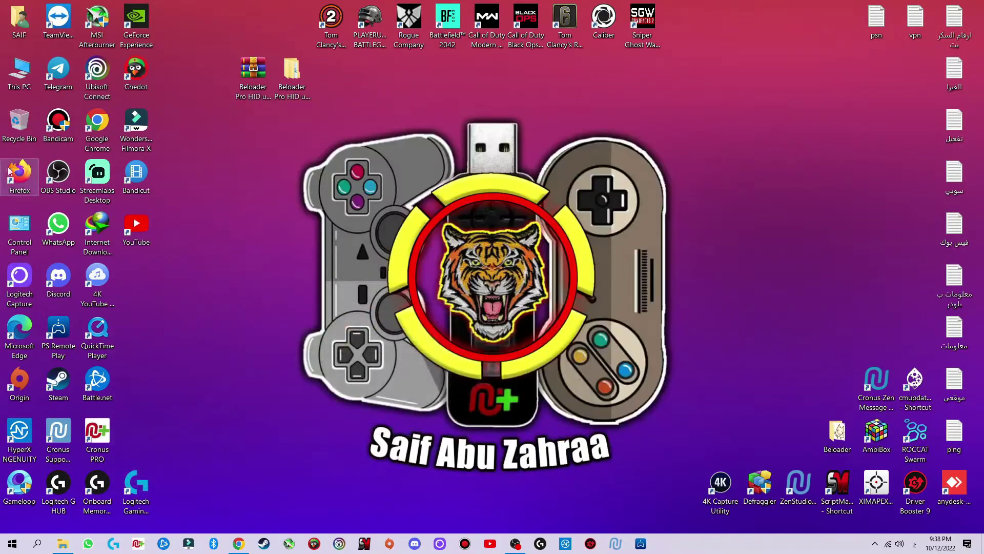
Step: Check the devices and drives listed in This PC in a maximized window and close it
{"action": "double_click", "coordinate": [29, 79]}
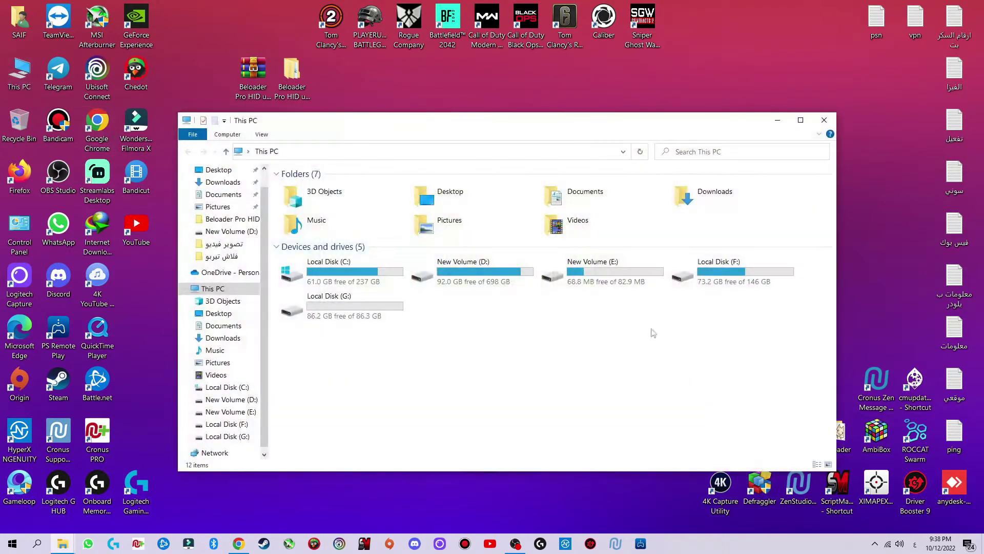
{"action": "double_click", "coordinate": [656, 129]}
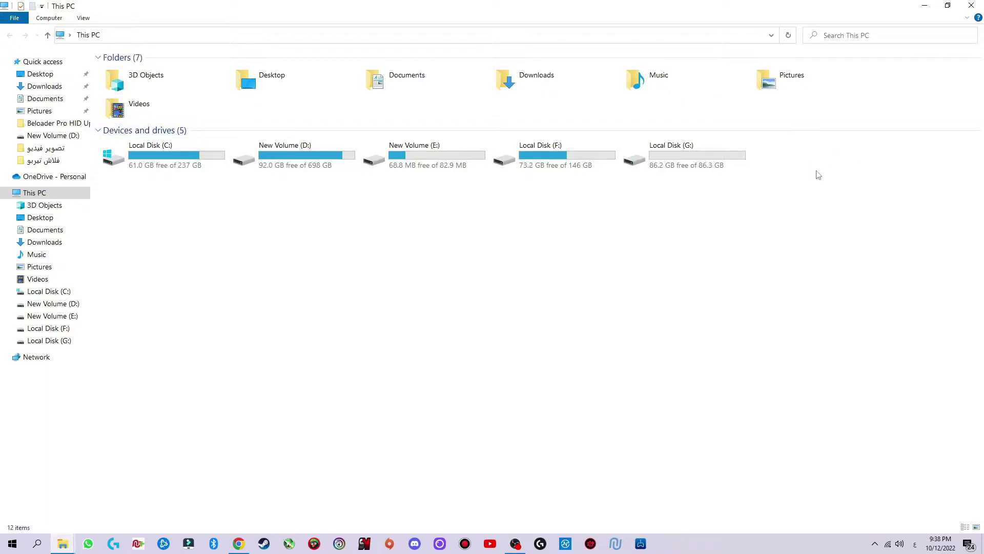
{"action": "left_click", "coordinate": [972, 5]}
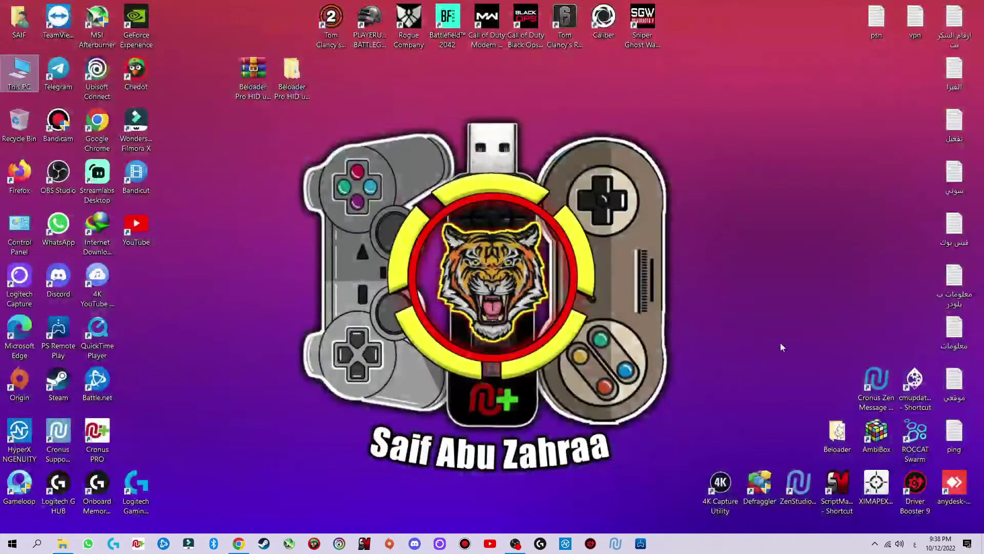
Step: Open Device Manager through the computer's management console and expand the Universal Serial Bus devices category
{"action": "right_click", "coordinate": [26, 66]}
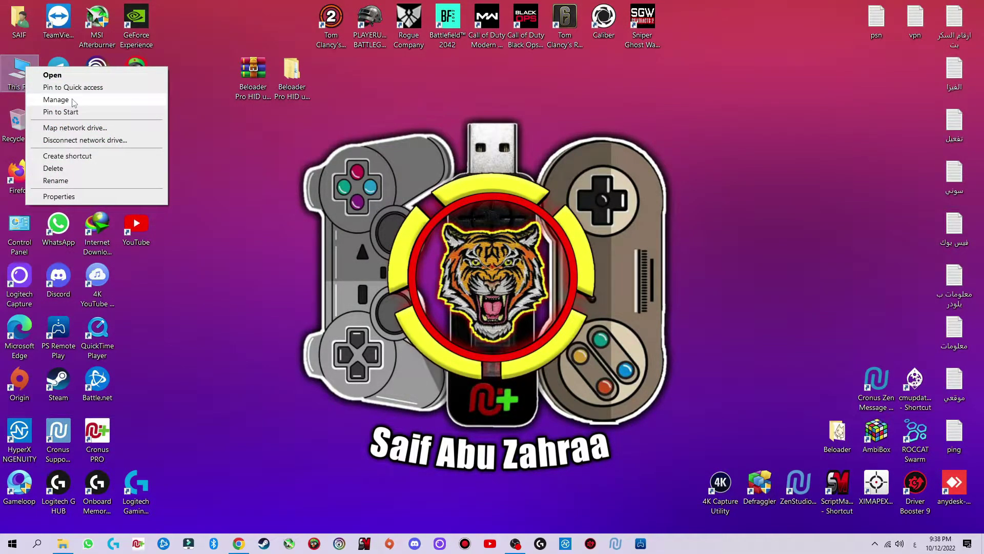
{"action": "left_click", "coordinate": [58, 99]}
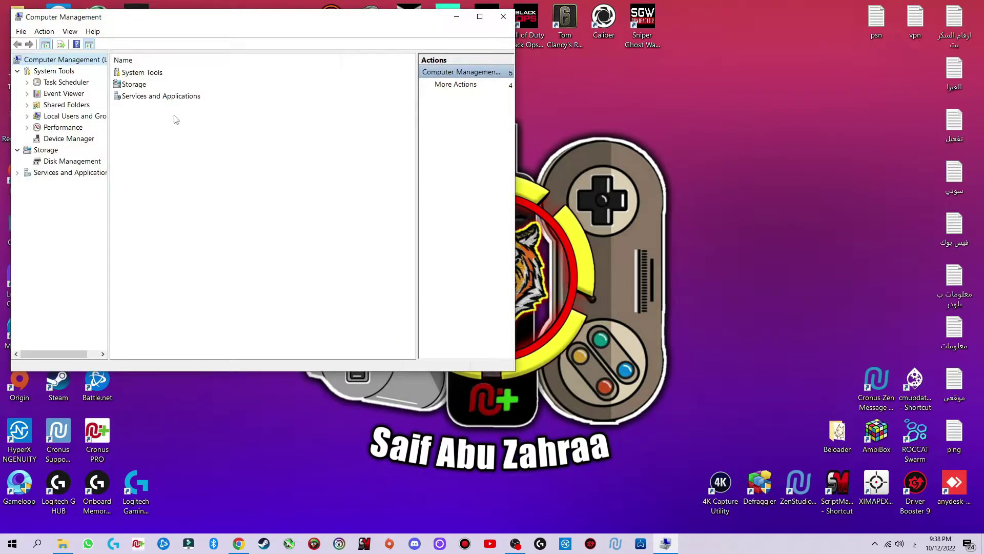
{"action": "left_click_drag", "start_coordinate": [158, 20], "coordinate": [362, 118]}
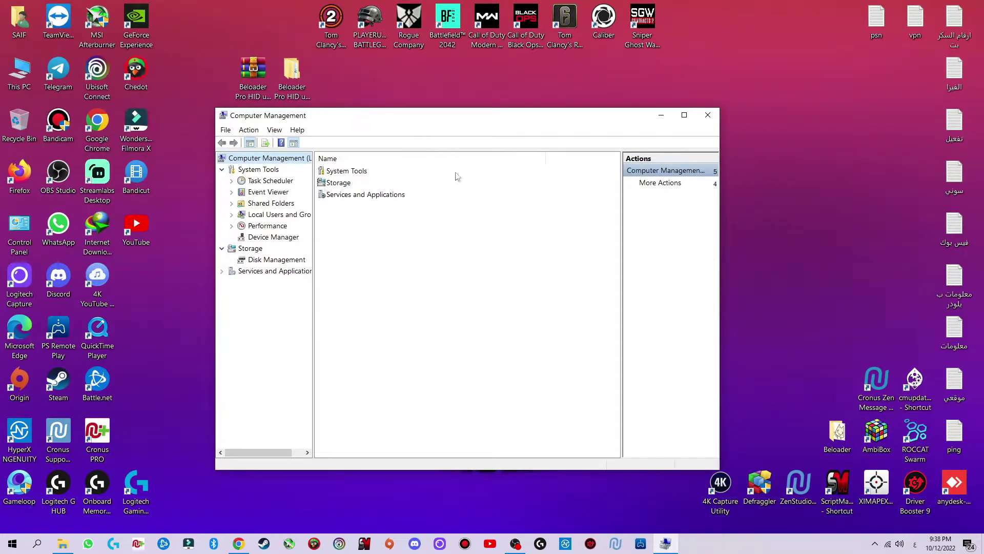
{"action": "left_click", "coordinate": [274, 238]}
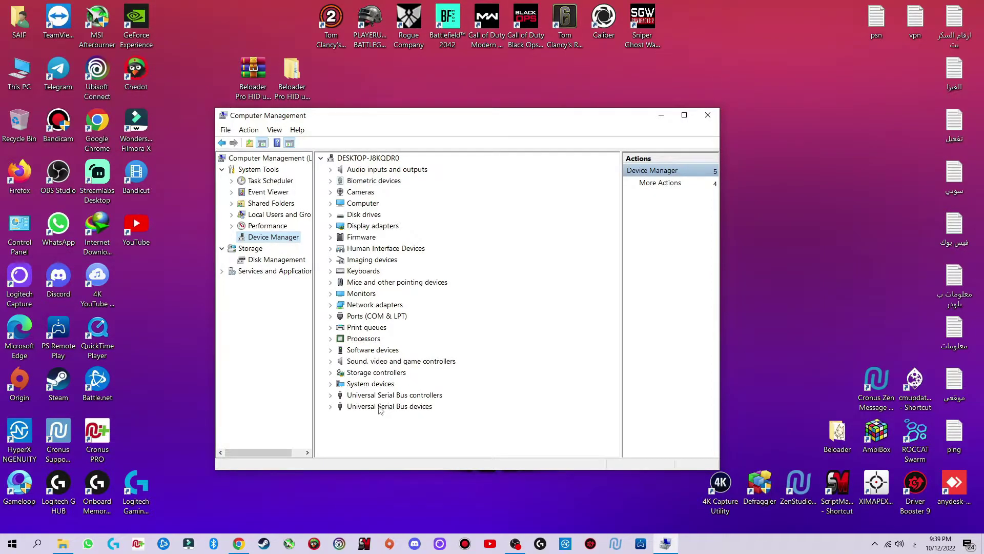
{"action": "left_click", "coordinate": [331, 406]}
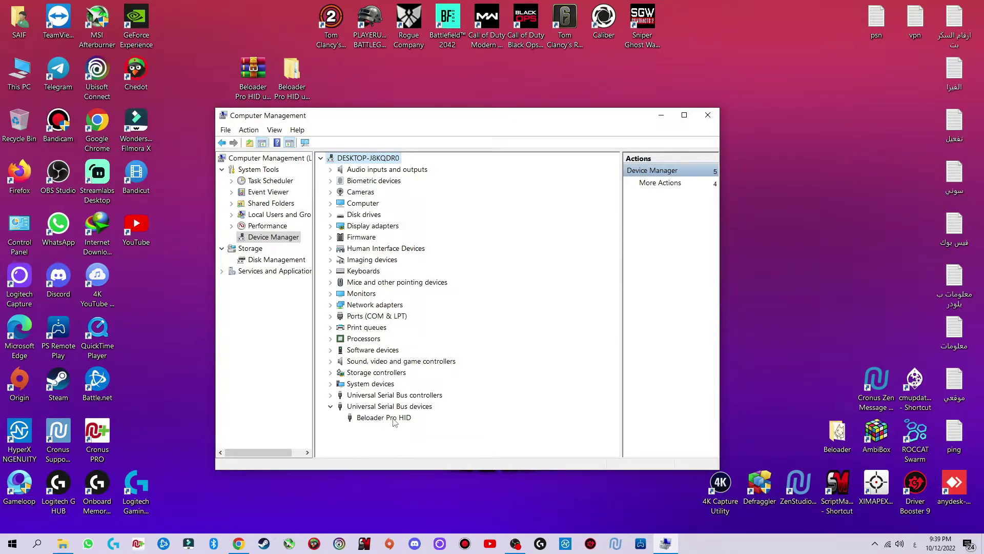
Step: Uninstall the Beloader Pro HID device together with its driver software and close Computer Management
{"action": "right_click", "coordinate": [394, 422]}
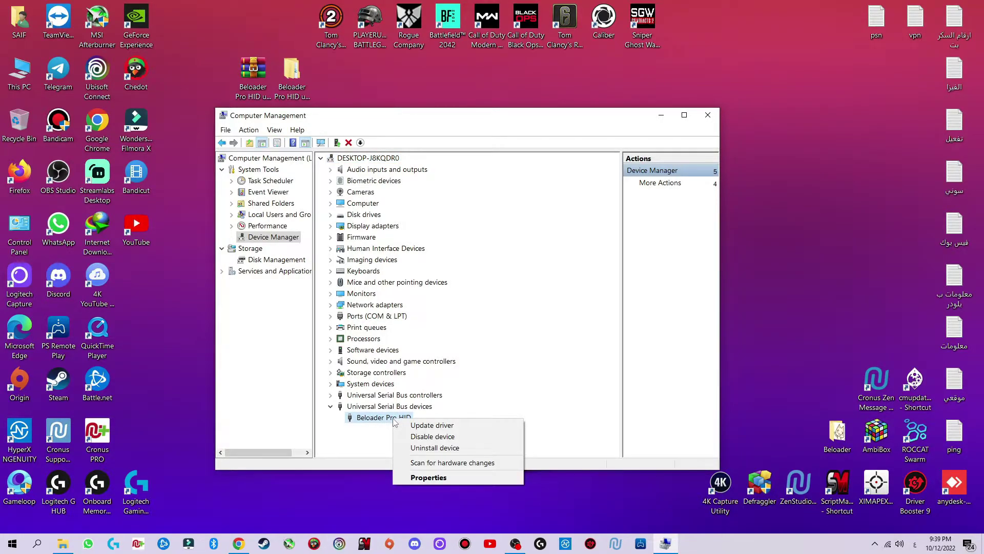
{"action": "left_click", "coordinate": [476, 448]}
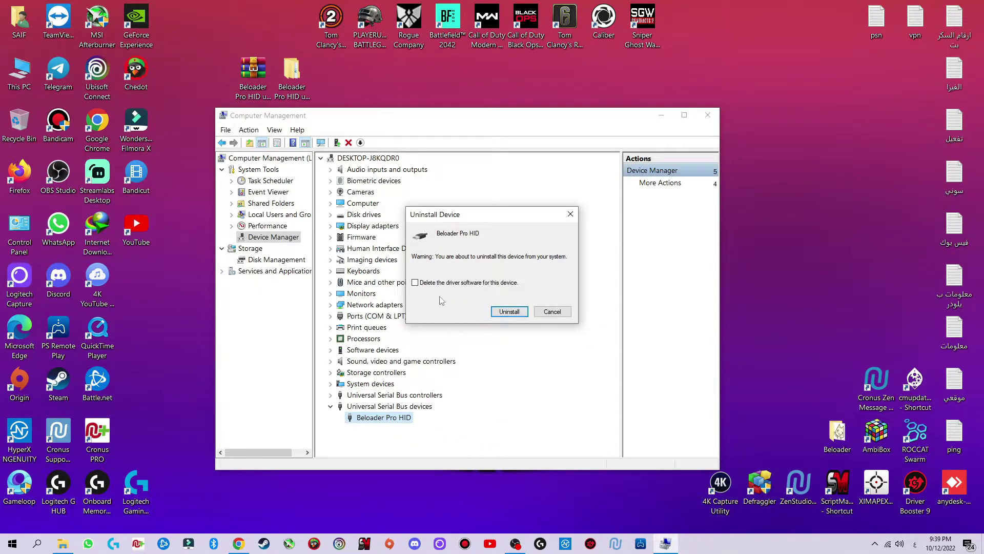
{"action": "left_click", "coordinate": [415, 282]}
{"action": "left_click", "coordinate": [496, 316]}
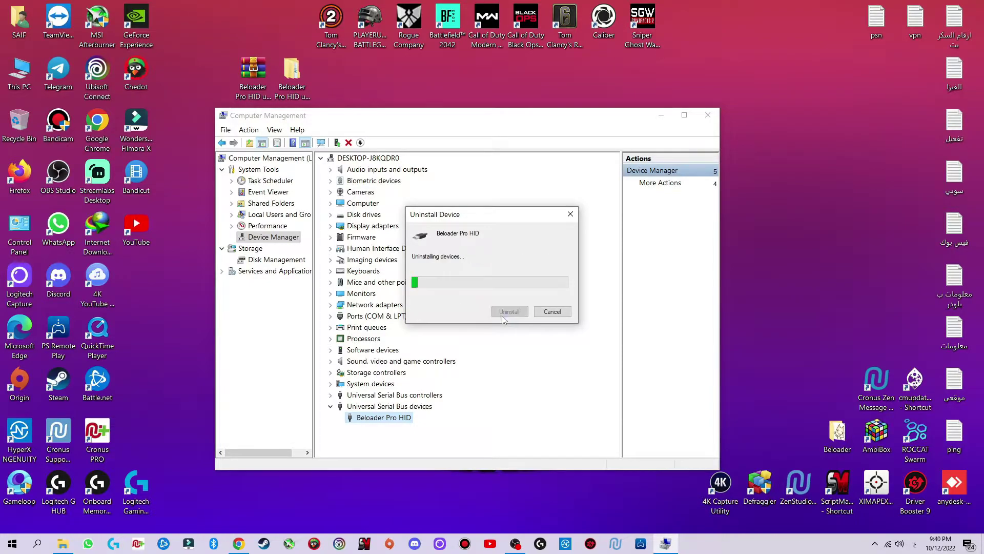
{"action": "left_click", "coordinate": [708, 115]}
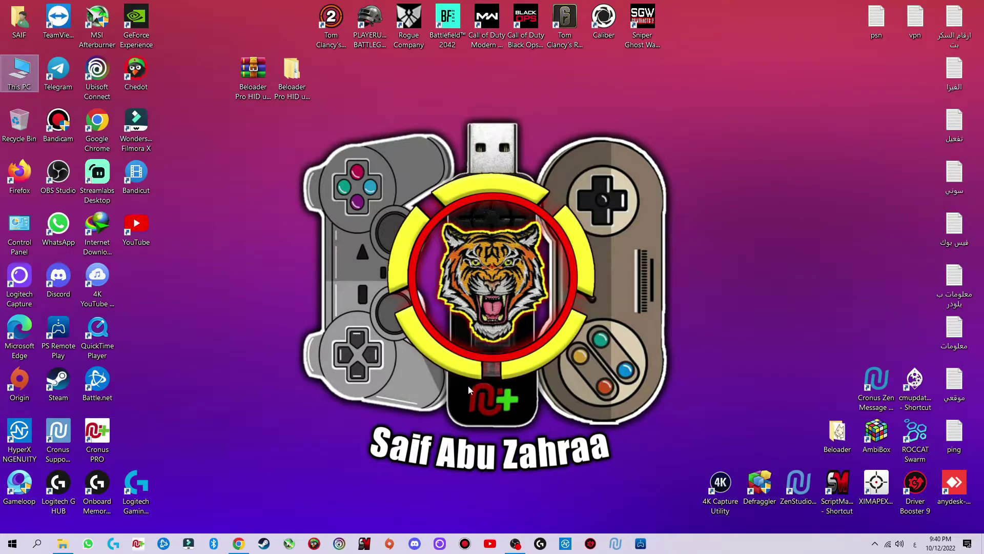
Step: Restore the update files window, view the Beloader Pro HID firmware 20220930.1627 folder, and minimize it
{"action": "left_click", "coordinate": [63, 543]}
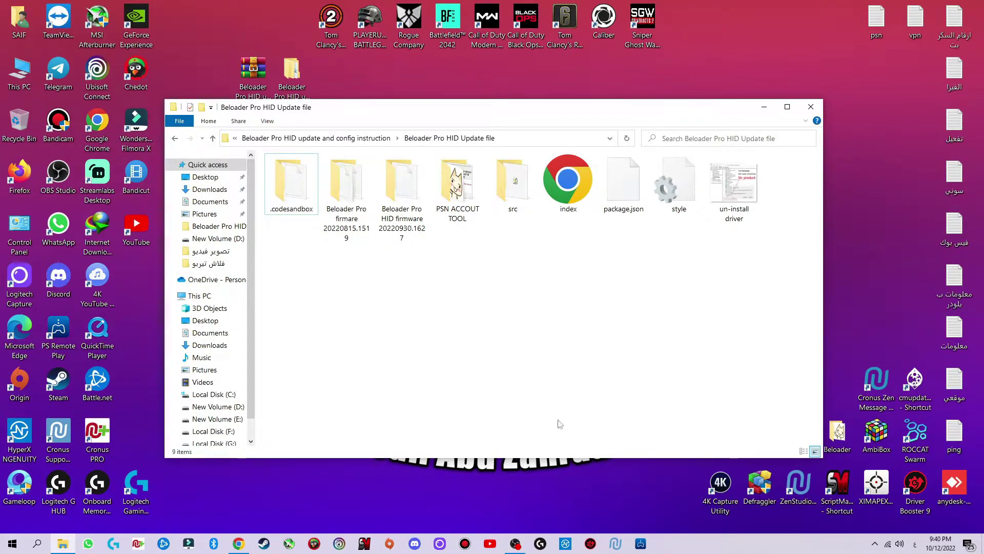
{"action": "double_click", "coordinate": [406, 233]}
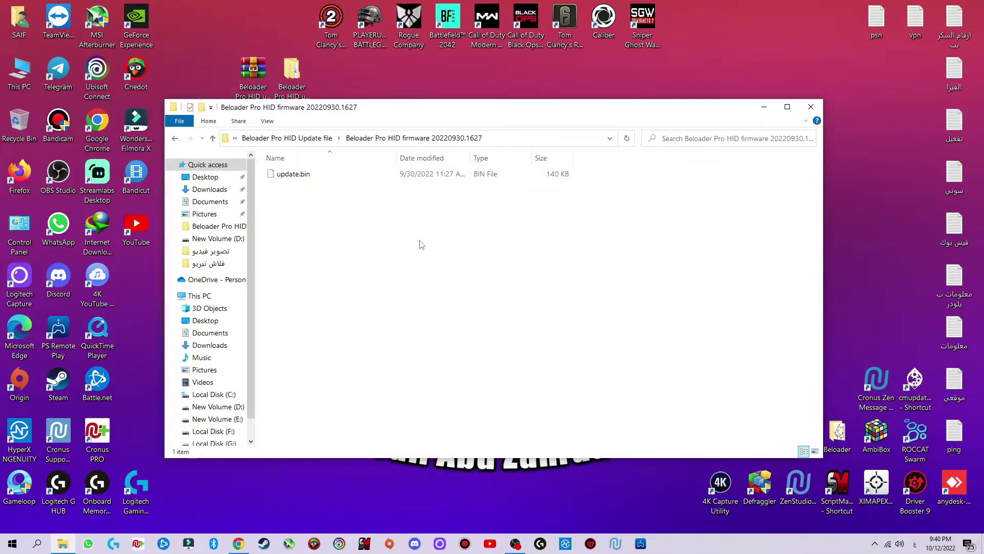
{"action": "left_click", "coordinate": [764, 107]}
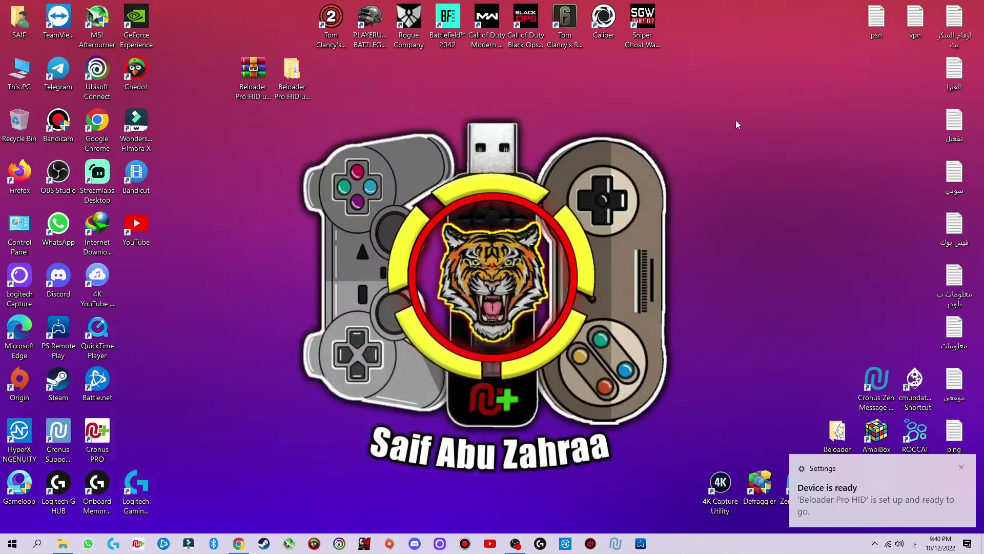
Step: View the contents of Local Disk (G:) from This PC and minimize the window
{"action": "double_click", "coordinate": [38, 72]}
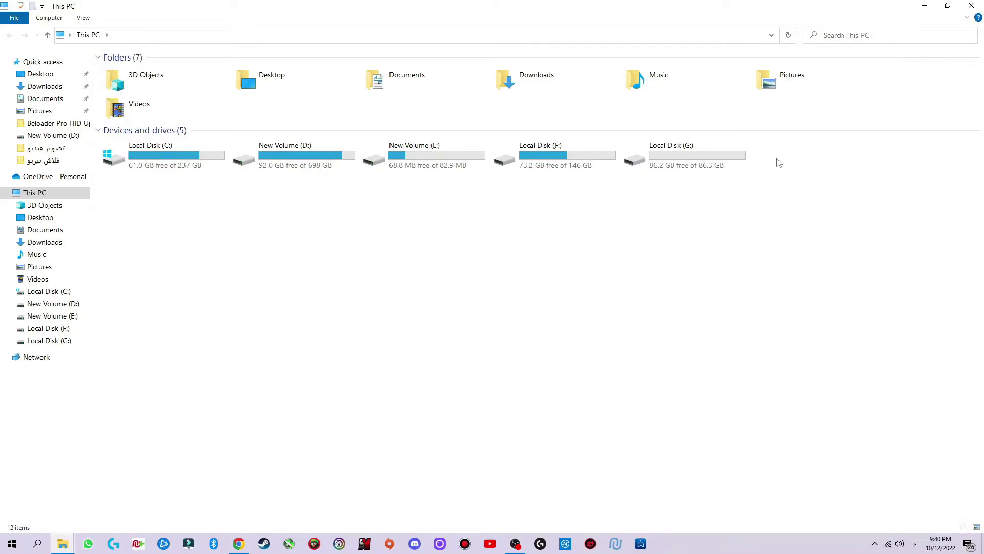
{"action": "double_click", "coordinate": [712, 163]}
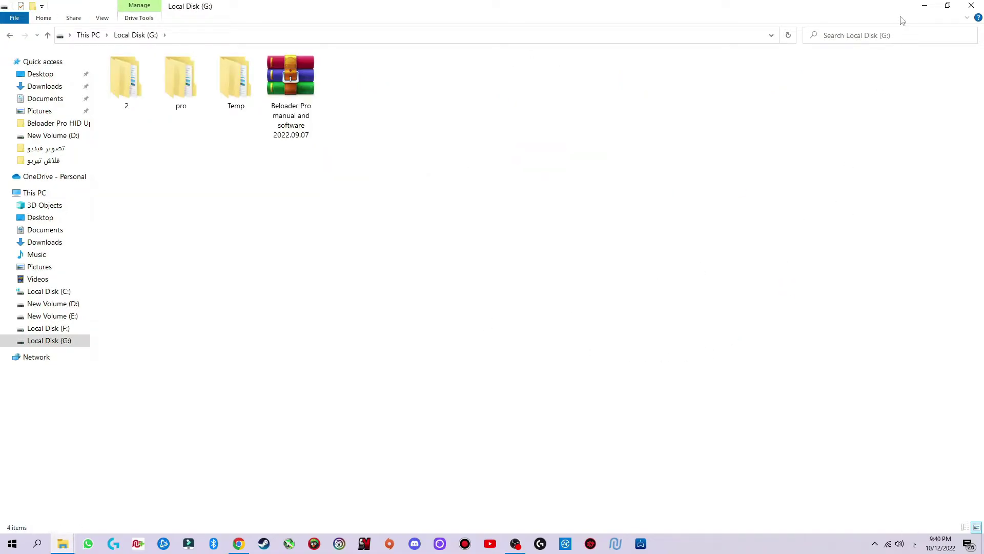
{"action": "left_click", "coordinate": [925, 6]}
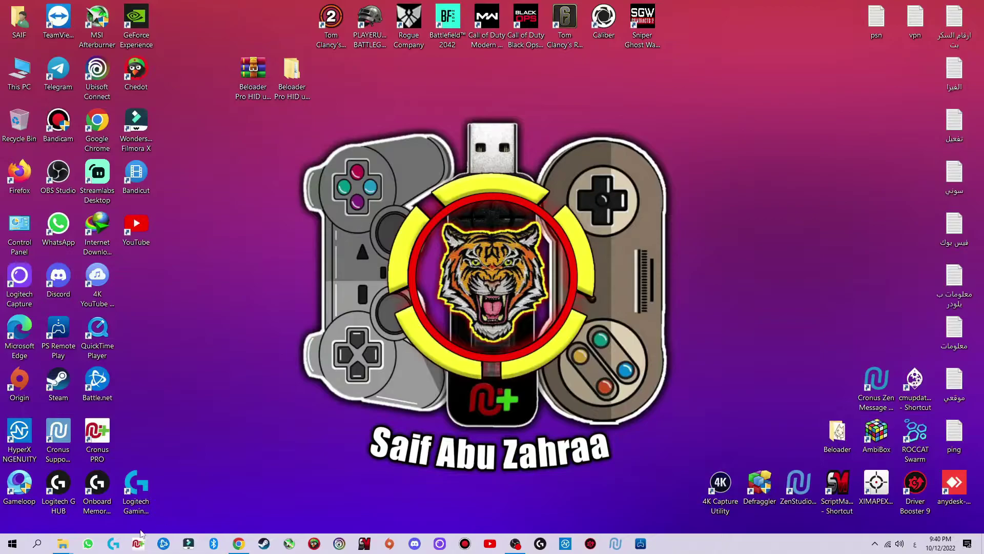
Step: Return to the Beloader Pro HID firmware 20220930.1627 folder, check the update.bin file, and close the window
{"action": "mouse_move", "coordinate": [63, 543]}
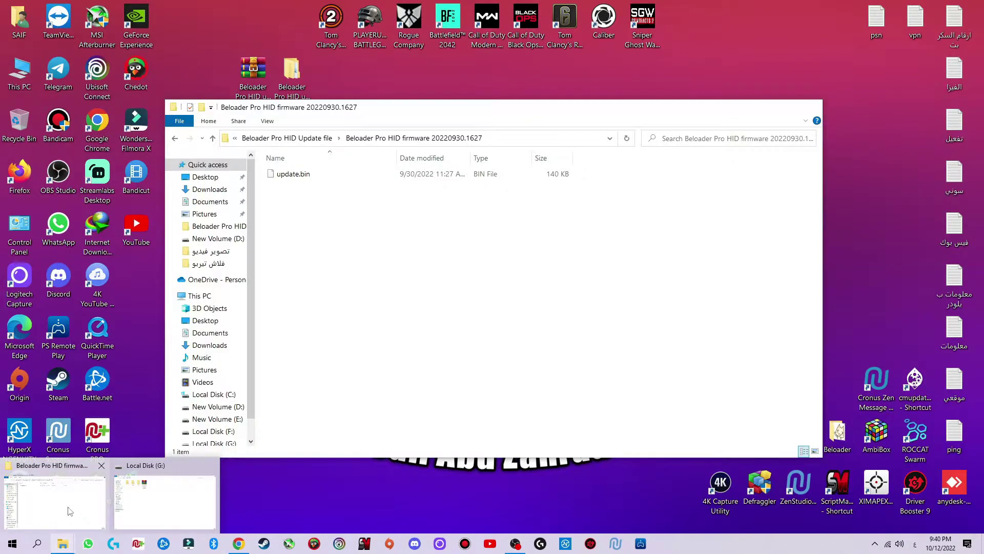
{"action": "left_click", "coordinate": [70, 511]}
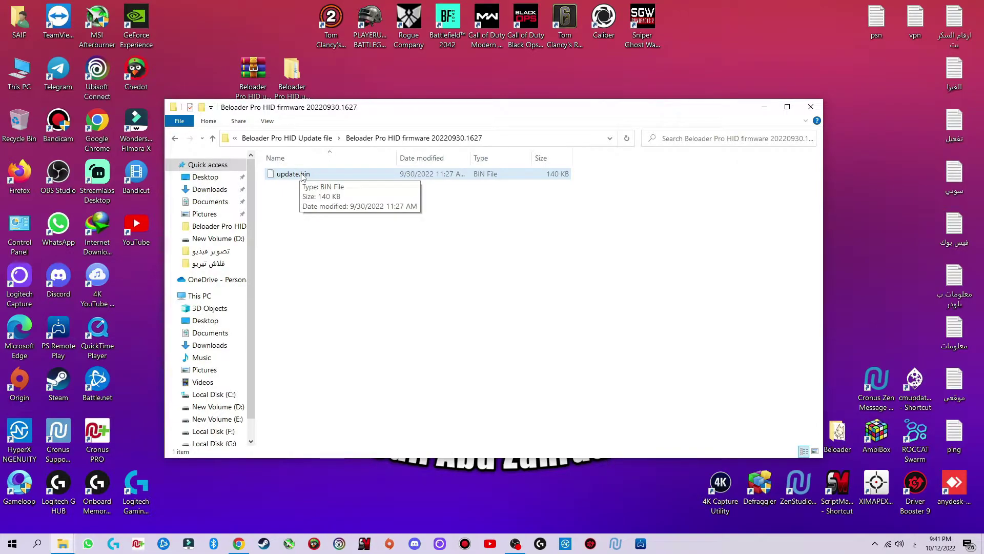
{"action": "left_click", "coordinate": [816, 108]}
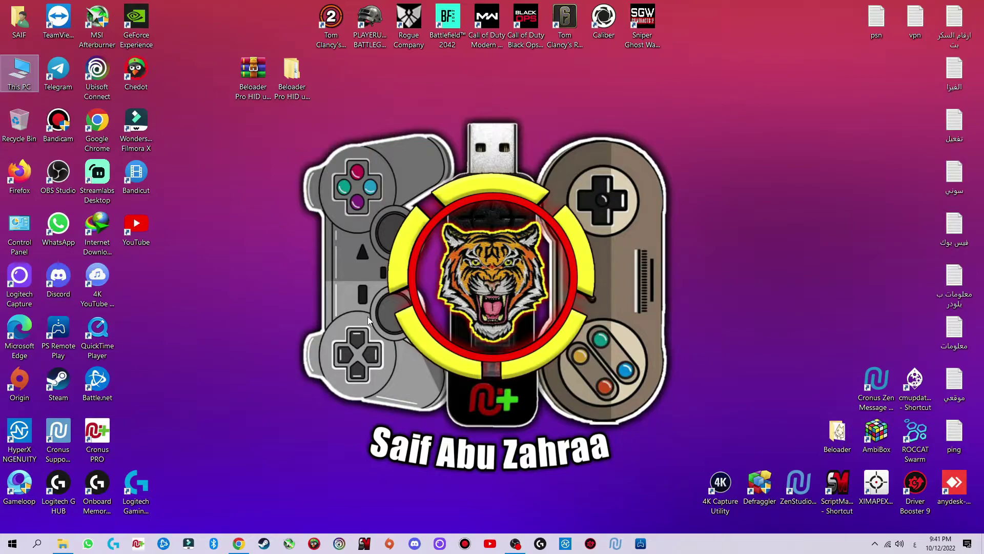
Step: Open the Beloader Pro HID Update file folder inside the 2022.10.04 update and config instruction folder on the desktop
{"action": "double_click", "coordinate": [291, 93]}
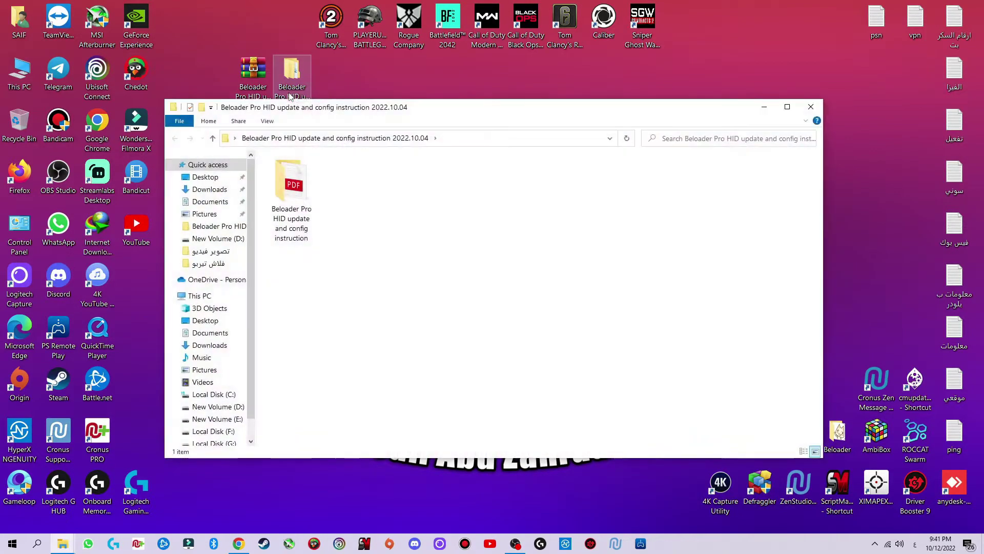
{"action": "double_click", "coordinate": [292, 226]}
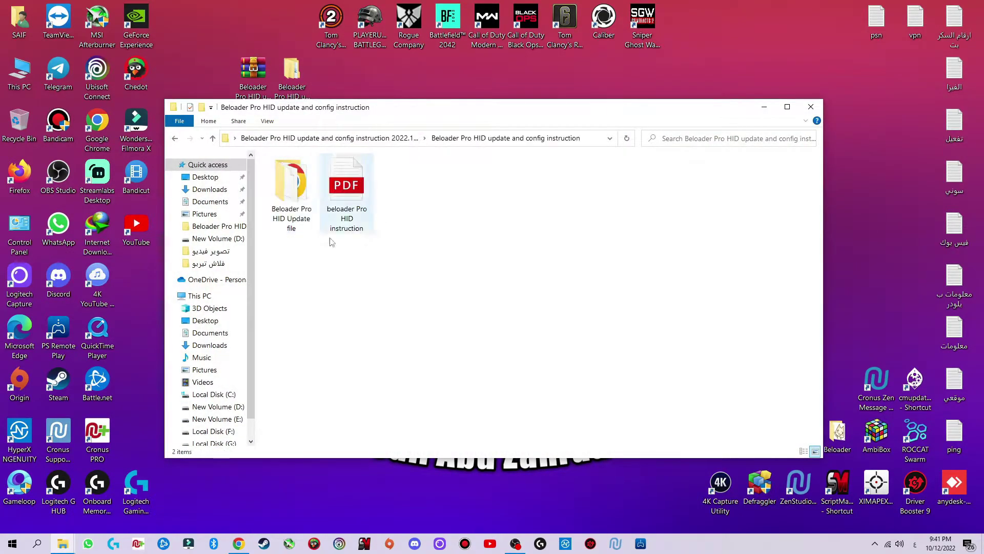
{"action": "double_click", "coordinate": [291, 225]}
{"action": "left_click_drag", "start_coordinate": [519, 111], "coordinate": [528, 103]}
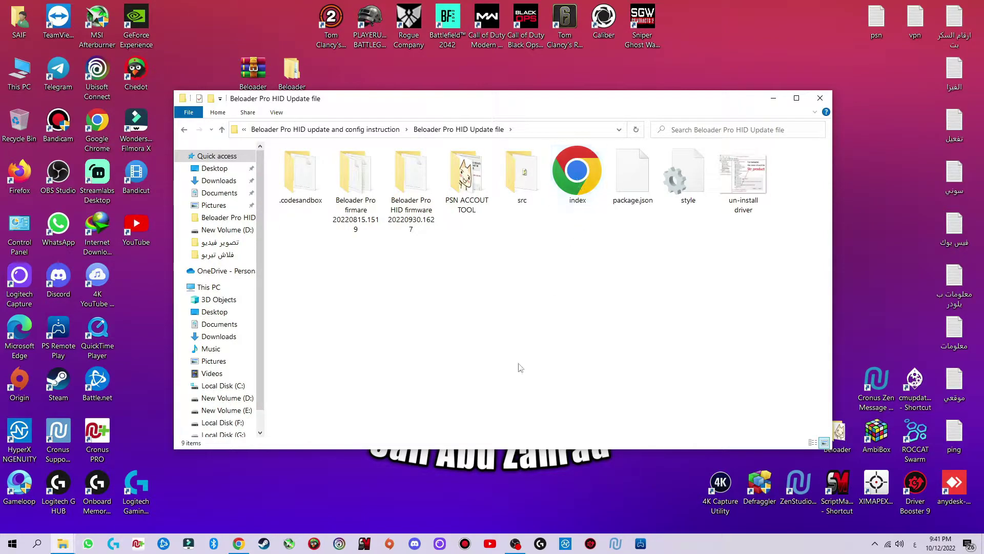
Step: Load the index file from the update folder in Chrome, close its tab and minimize the browser
{"action": "left_click", "coordinate": [242, 544]}
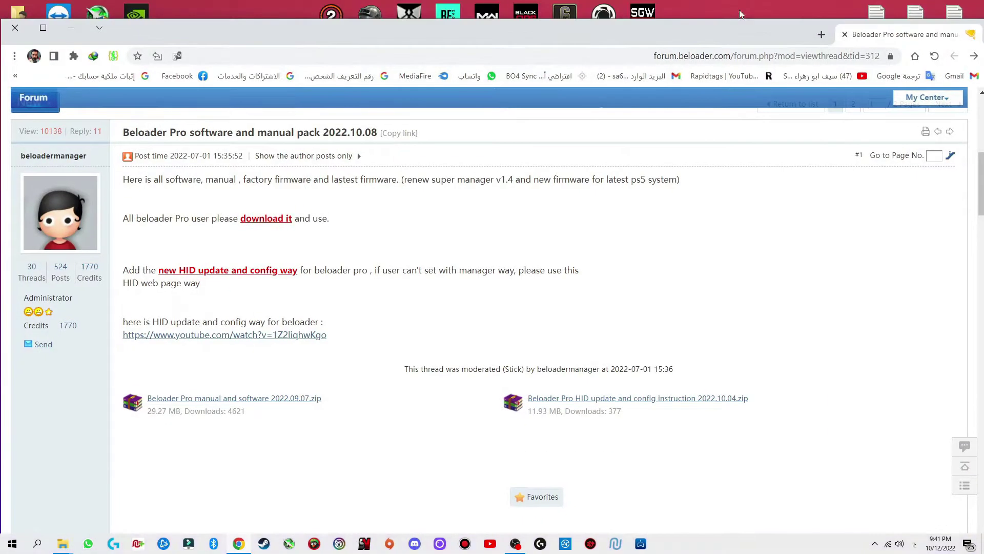
{"action": "left_click_drag", "start_coordinate": [715, 33], "coordinate": [715, 239]}
{"action": "left_click_drag", "start_coordinate": [577, 174], "coordinate": [698, 241]}
{"action": "double_click", "coordinate": [615, 232]}
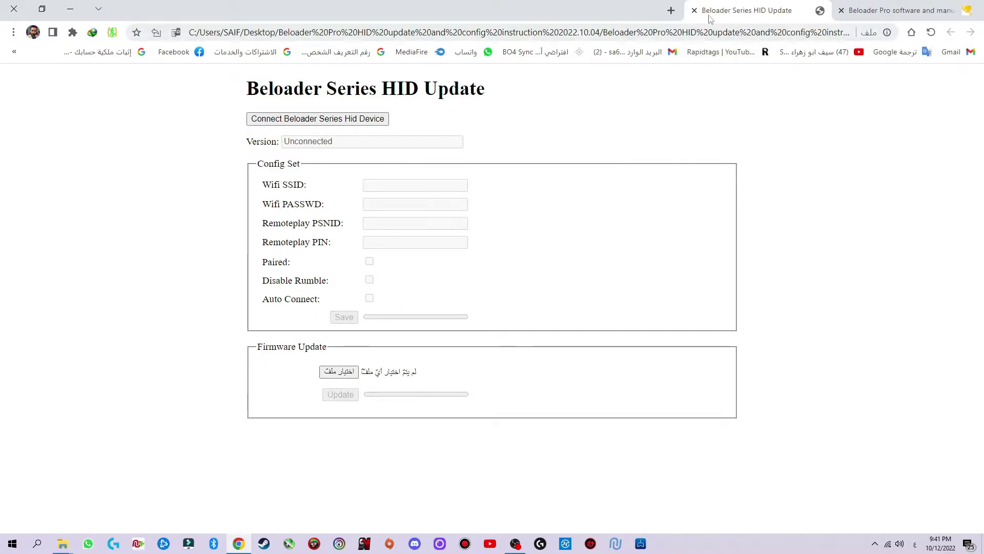
{"action": "left_click", "coordinate": [694, 10]}
{"action": "left_click", "coordinate": [70, 8]}
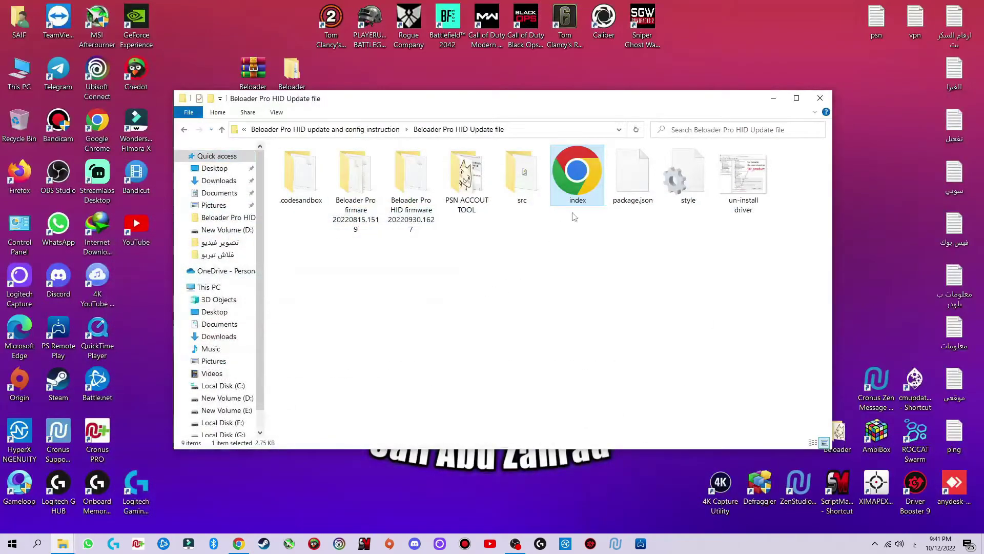
Step: Open the index file as the Beloader Series HID Update page and connect the Beloader Pro HID device
{"action": "double_click", "coordinate": [592, 183]}
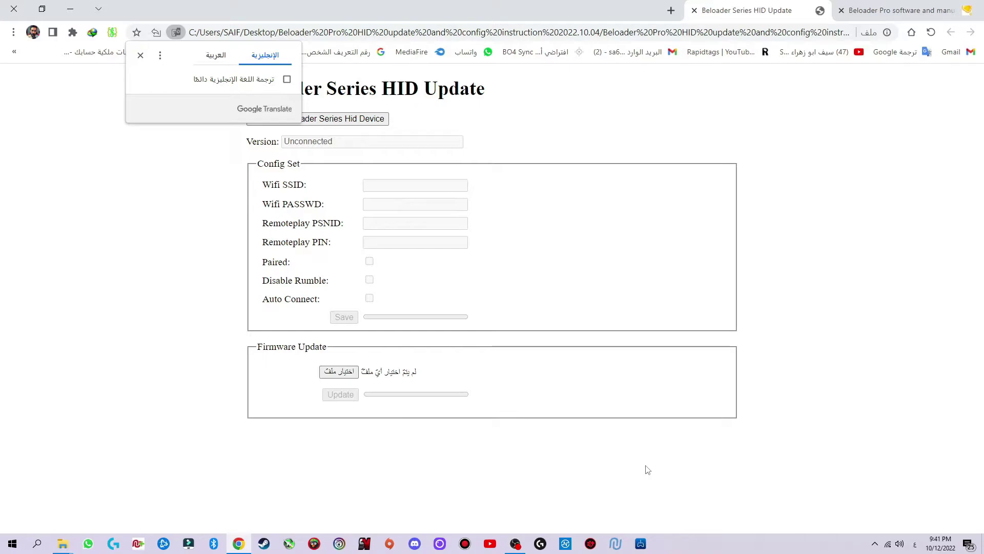
{"action": "left_click", "coordinate": [819, 277]}
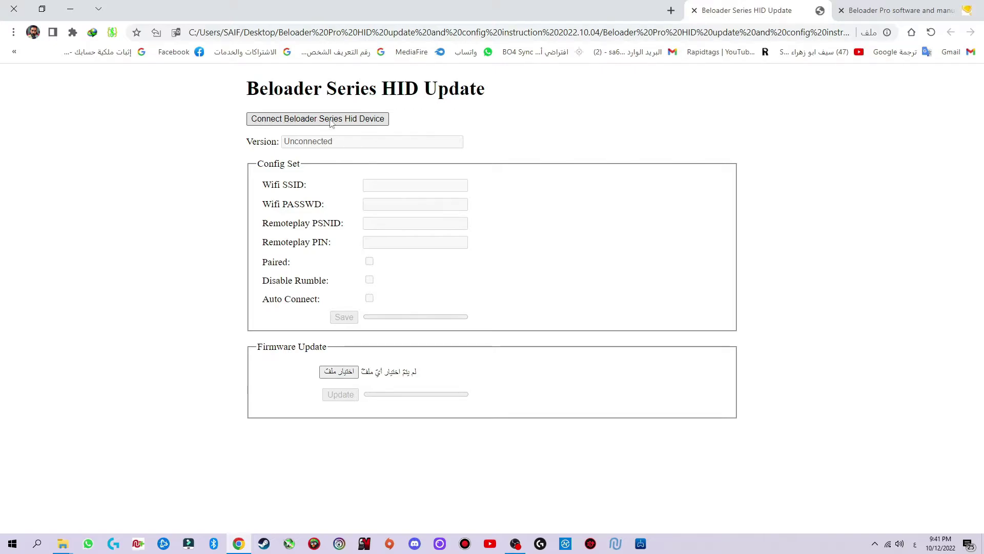
{"action": "left_click", "coordinate": [313, 127]}
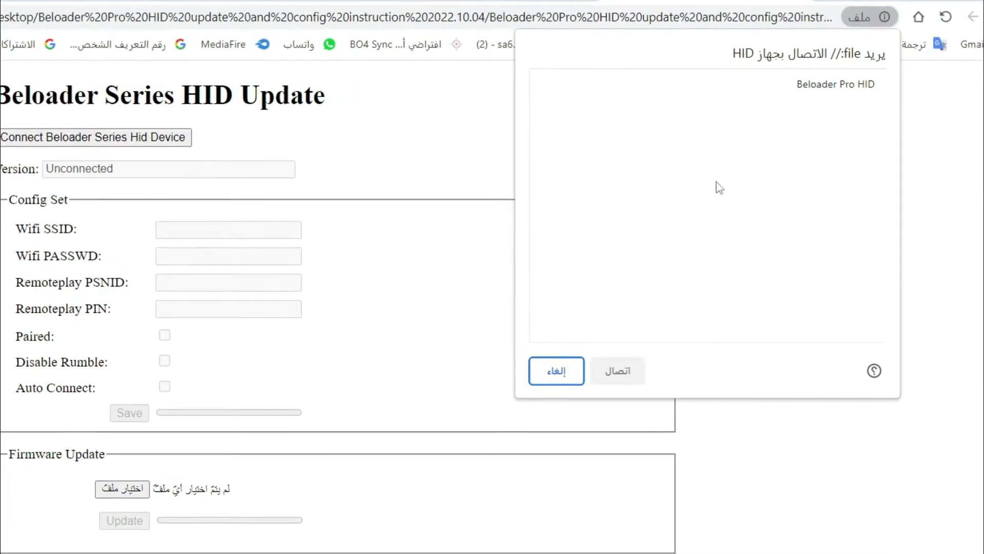
{"action": "left_click", "coordinate": [830, 88]}
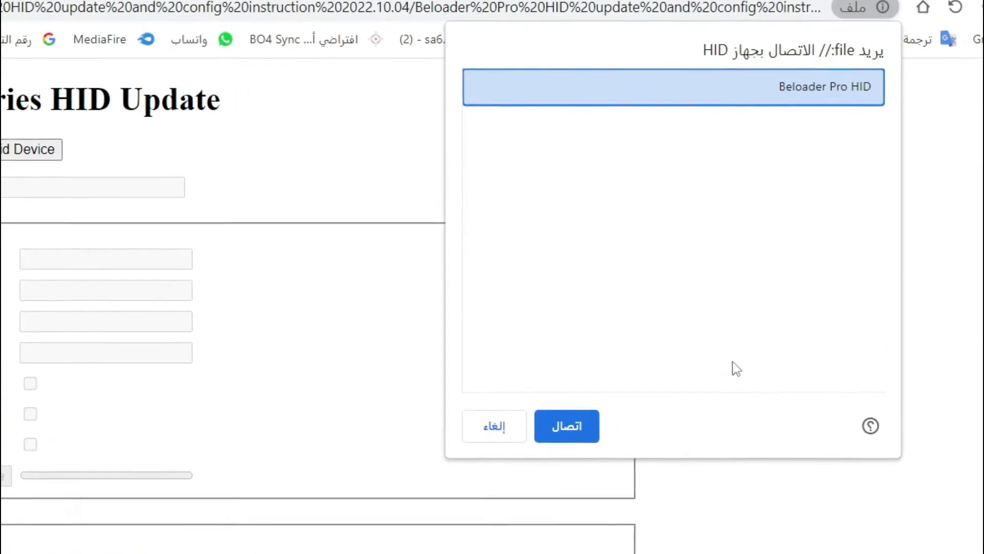
{"action": "left_click", "coordinate": [566, 459]}
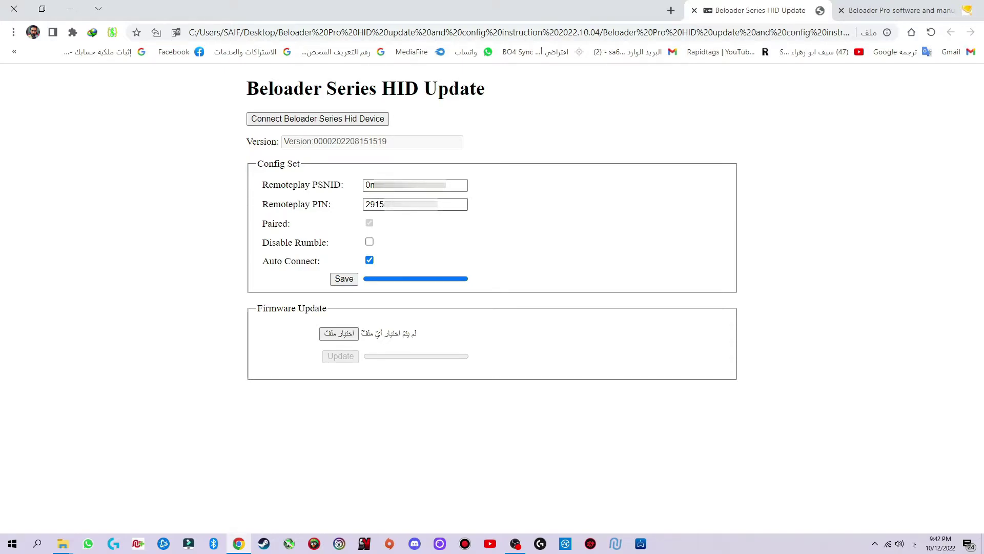
Step: Highlight the Remoteplay PSNID value in the Config Set section of the HID Update page
{"action": "left_click", "coordinate": [76, 5]}
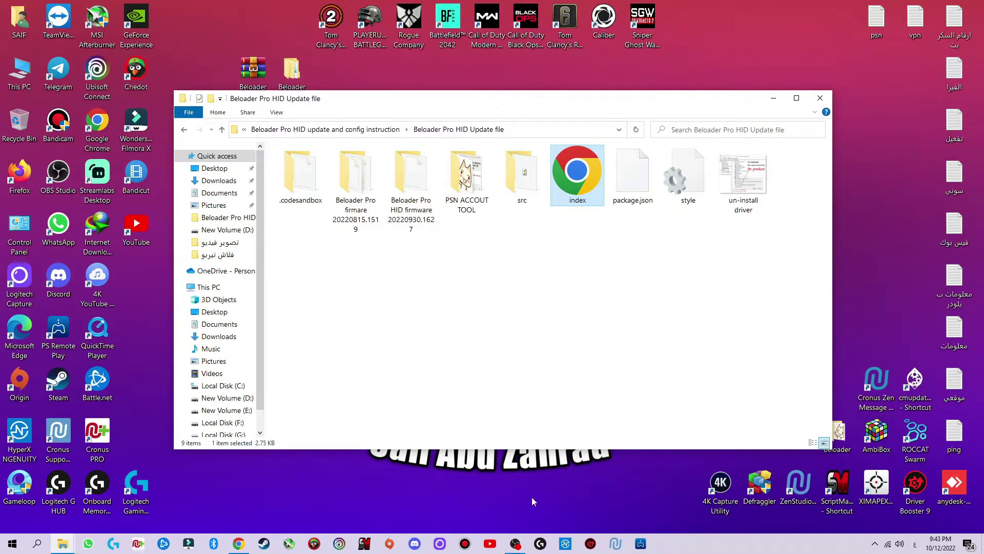
{"action": "left_click", "coordinate": [239, 544]}
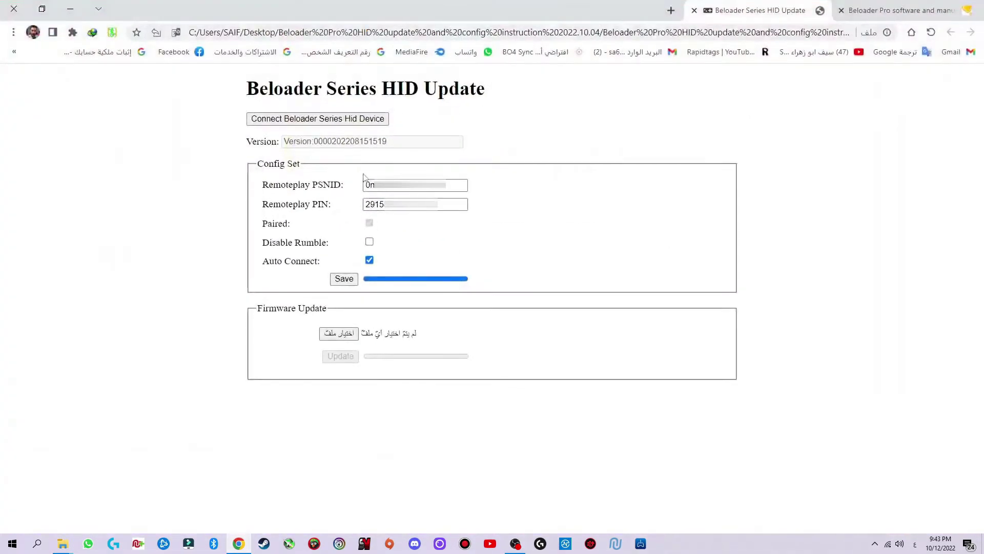
{"action": "key", "text": "Tab"}
{"action": "left_click", "coordinate": [415, 185]}
{"action": "key", "text": "ctrl+a"}
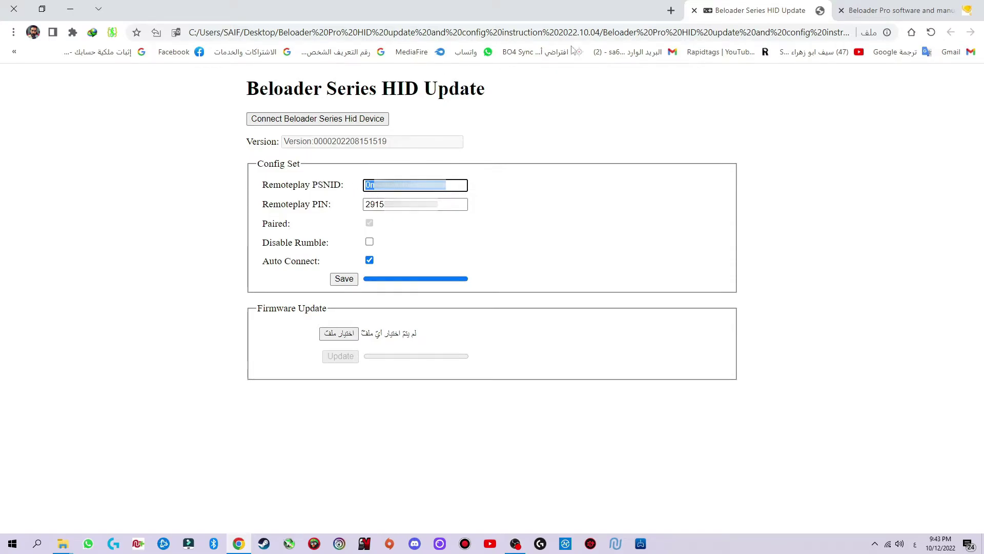
Step: Launch PSN Account-ID Tool from the PSN ACCOUT TOOL folder and clear the folder window off the desktop
{"action": "left_click", "coordinate": [71, 9]}
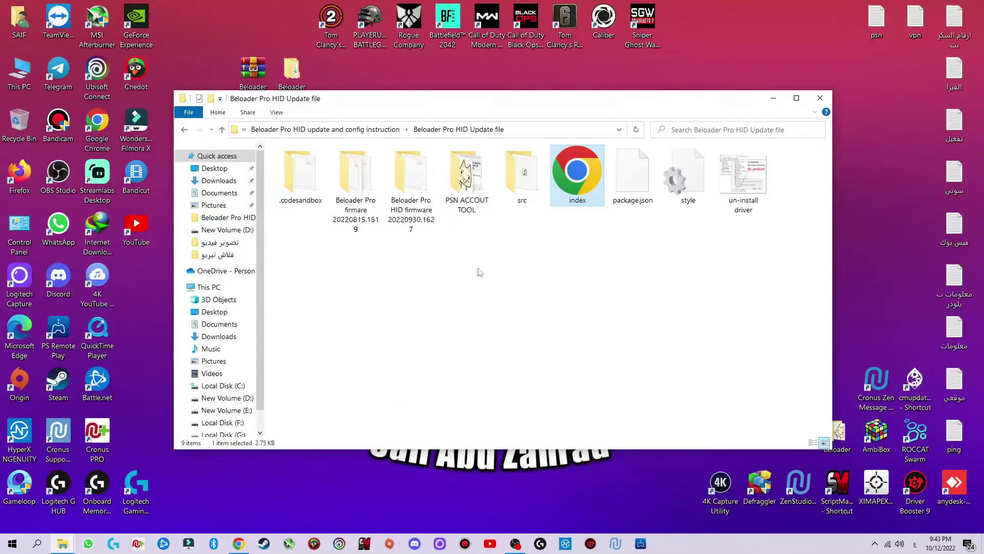
{"action": "double_click", "coordinate": [474, 208]}
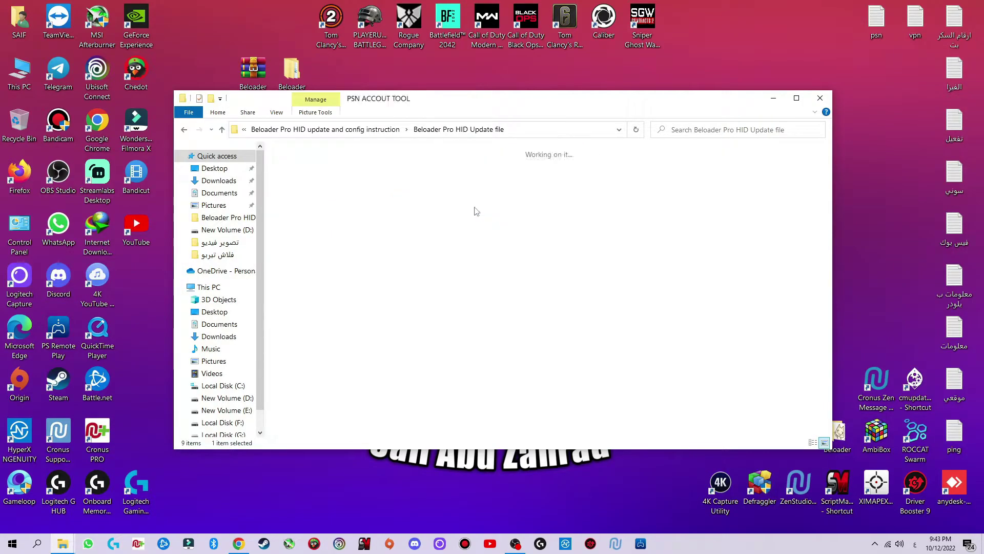
{"action": "double_click", "coordinate": [301, 174]}
{"action": "left_click_drag", "start_coordinate": [67, 34], "coordinate": [476, 108]}
{"action": "left_click", "coordinate": [820, 98]}
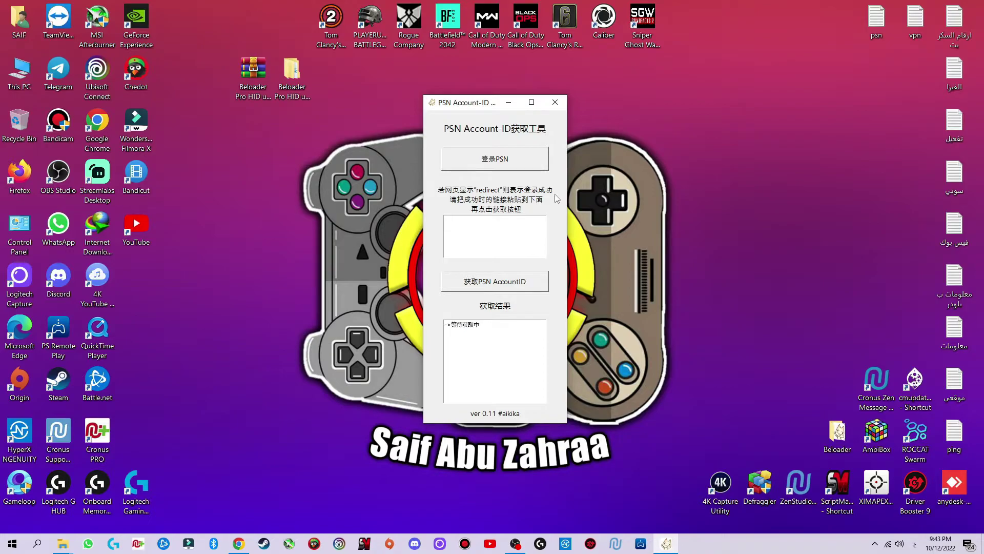
Step: Open the PlayStation sign-in page from the PSN Account-ID tool, select its full link, close that tab and minimize the browser
{"action": "left_click", "coordinate": [510, 162]}
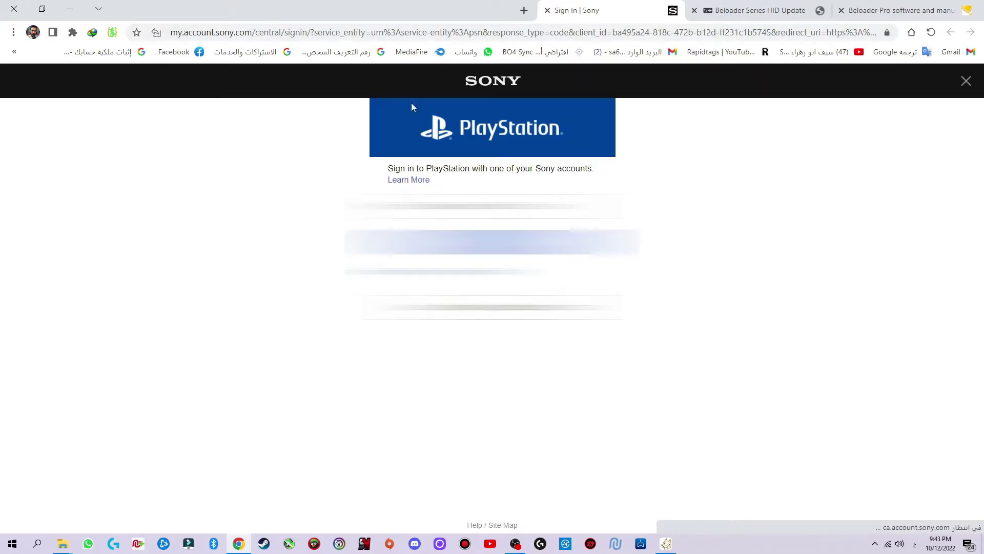
{"action": "left_click", "coordinate": [685, 32]}
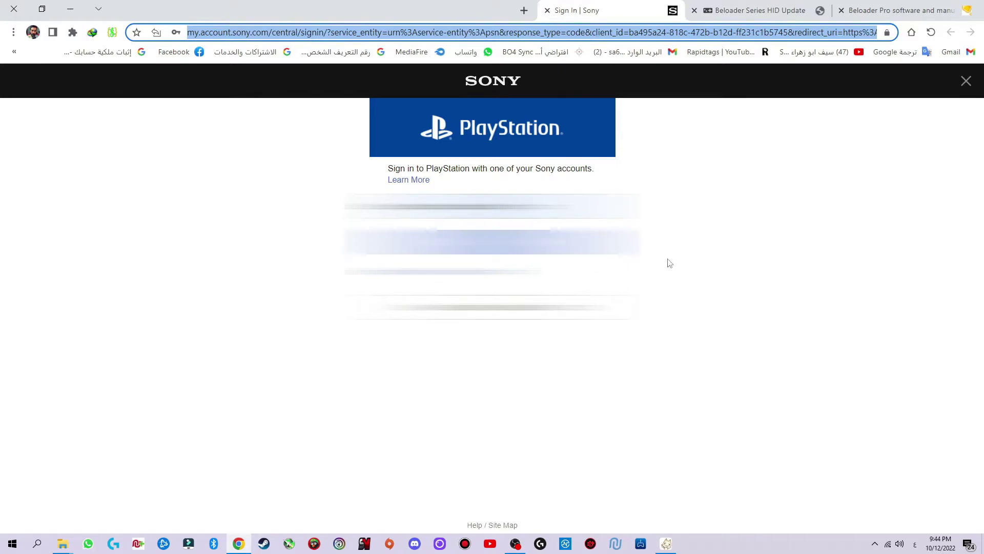
{"action": "left_click", "coordinate": [547, 10]}
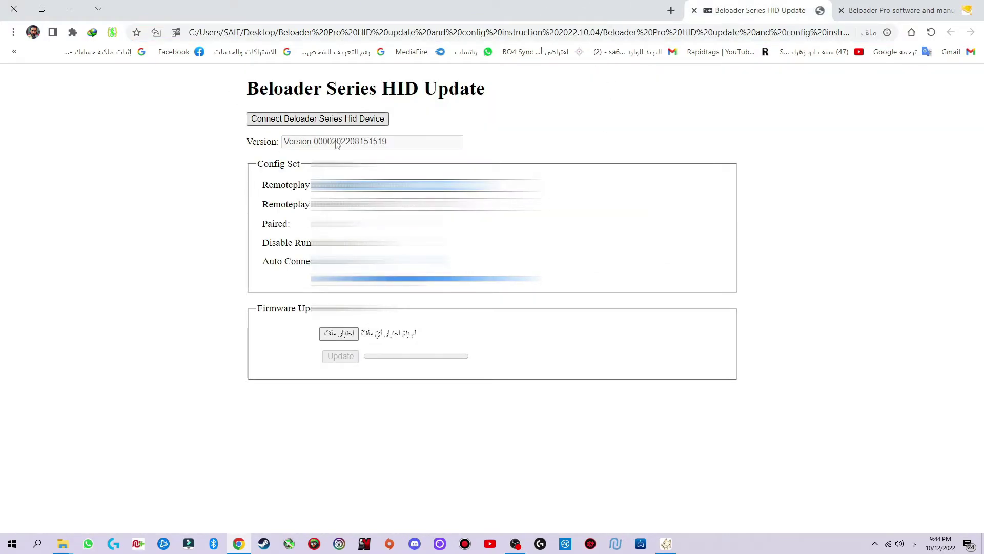
{"action": "left_click", "coordinate": [70, 8]}
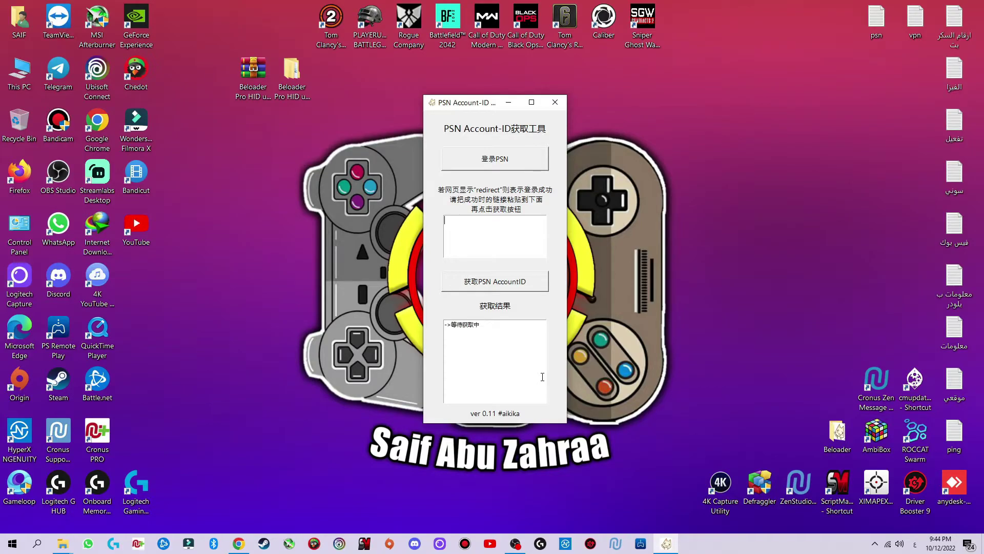
Step: View the PSN ACCOUT TOOL instruction image, close it, go back to the update folder and return to the HID Update page
{"action": "mouse_move", "coordinate": [61, 548]}
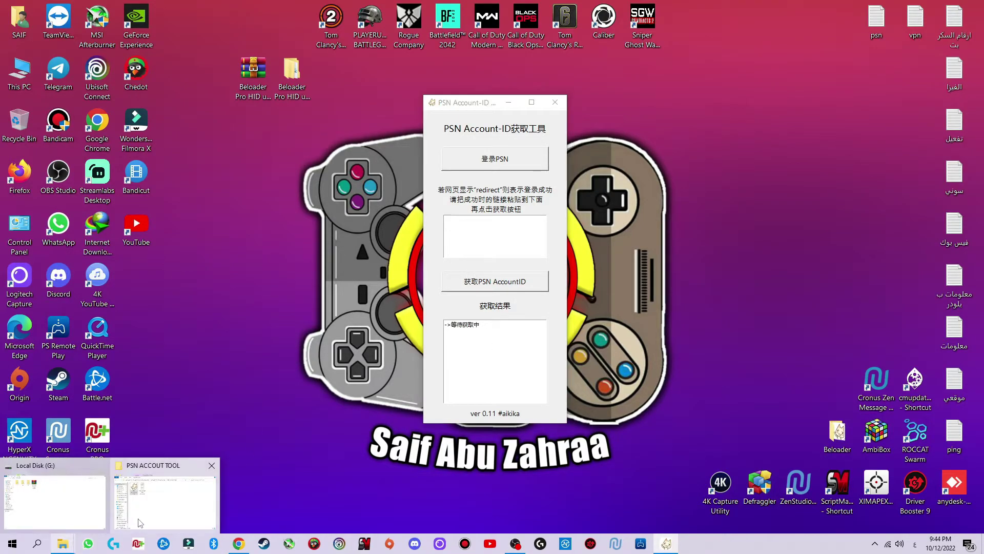
{"action": "left_click", "coordinate": [164, 500]}
{"action": "double_click", "coordinate": [355, 182]}
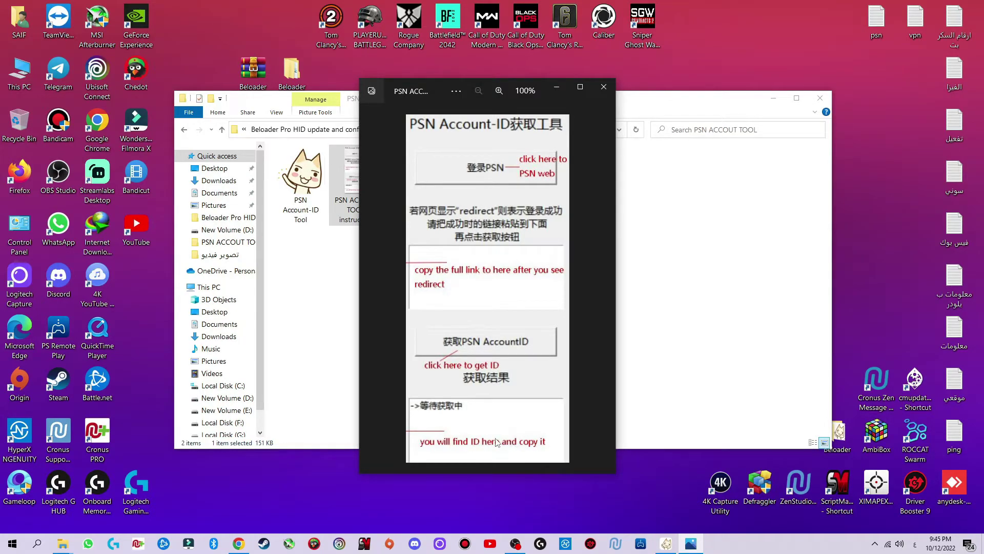
{"action": "left_click", "coordinate": [603, 86]}
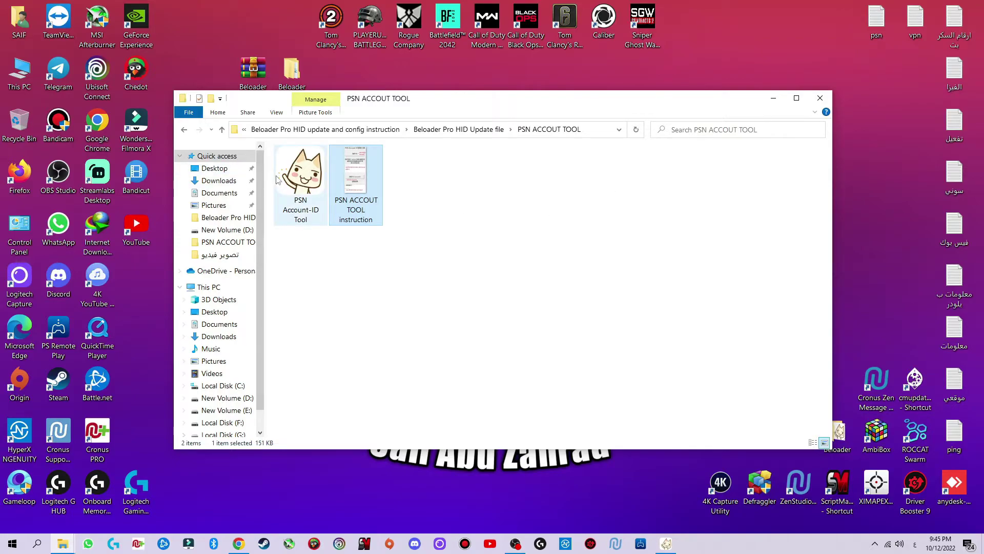
{"action": "mouse_move", "coordinate": [290, 202]}
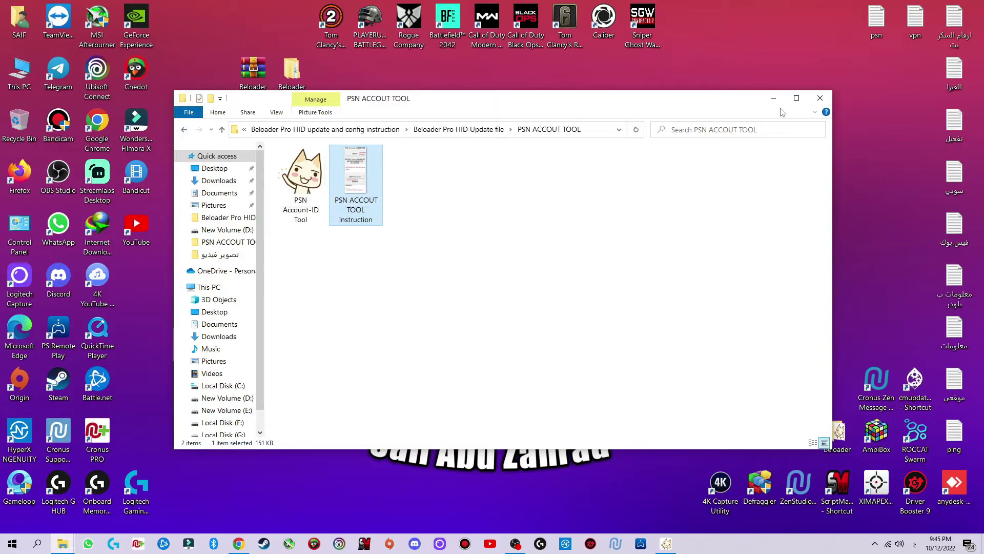
{"action": "left_click", "coordinate": [184, 131]}
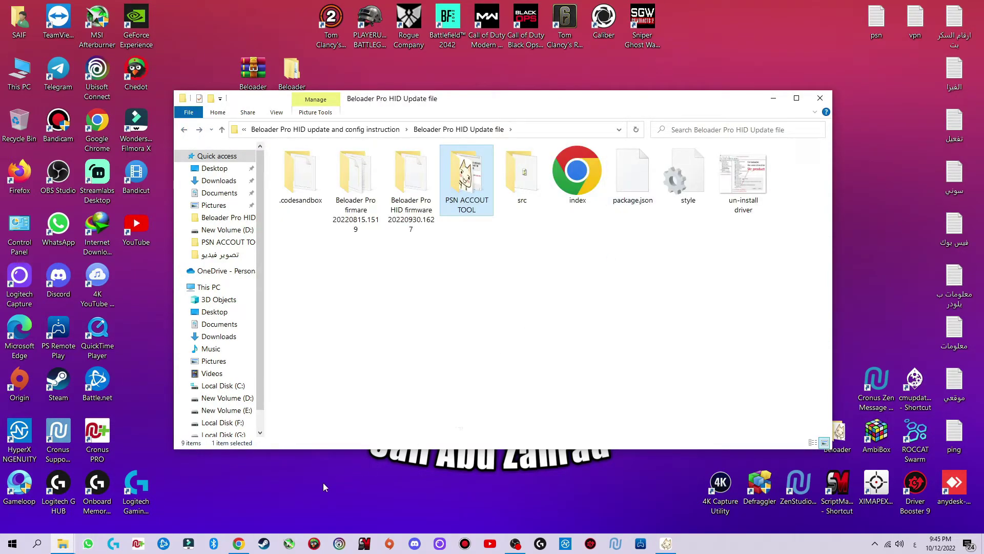
{"action": "left_click", "coordinate": [240, 541]}
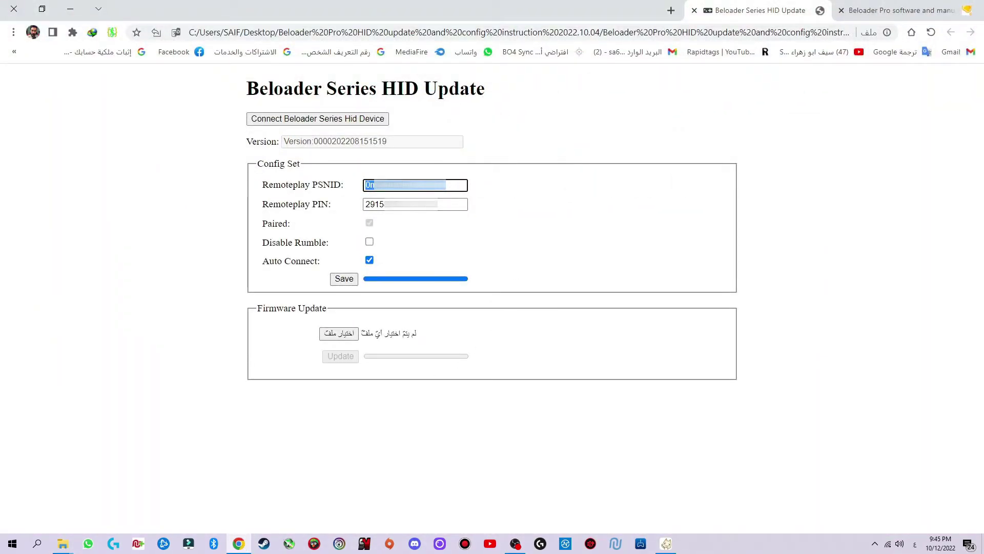
Step: Switch to the PS5 home screen and open the console's Settings
{"action": "key", "text": "Right"}
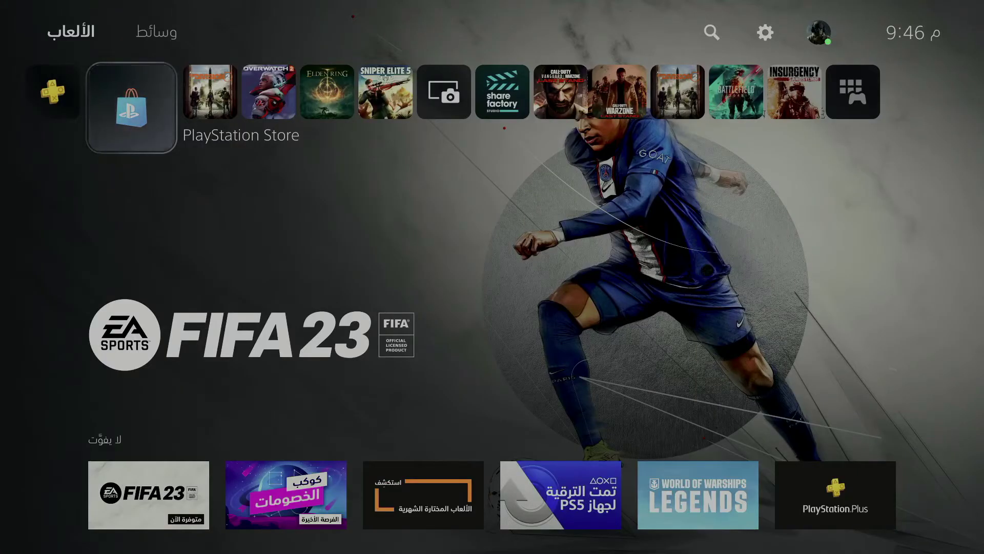
{"action": "key", "text": "Up"}
{"action": "key", "text": "Right"}
{"action": "key", "text": "Right"}
{"action": "key", "text": "Right"}
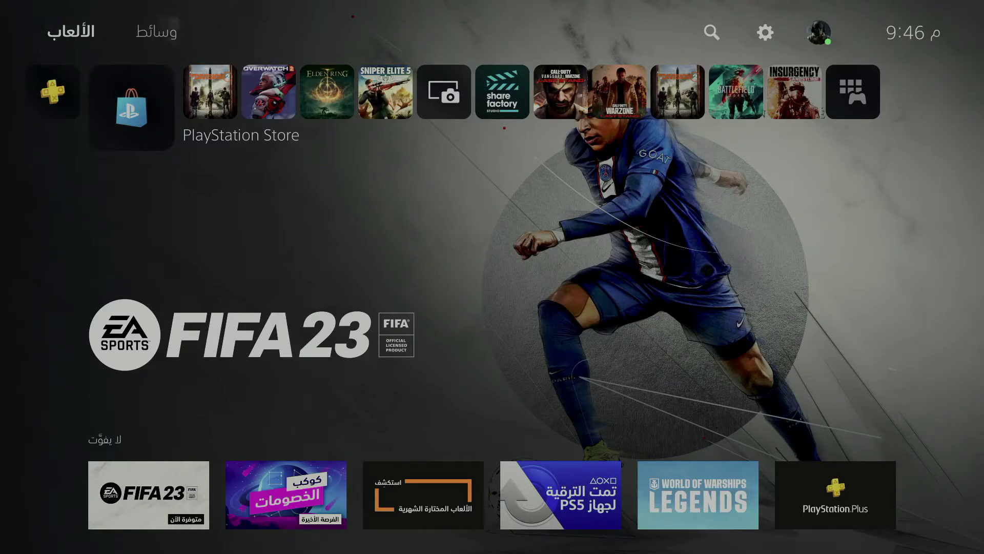
{"action": "key", "text": "Return"}
Step: Go to the Remote Play section within the console's System settings
{"action": "key", "text": "Down"}
{"action": "key", "text": "Down"}
{"action": "key", "text": "Down"}
{"action": "key", "text": "Down"}
{"action": "key", "text": "Down"}
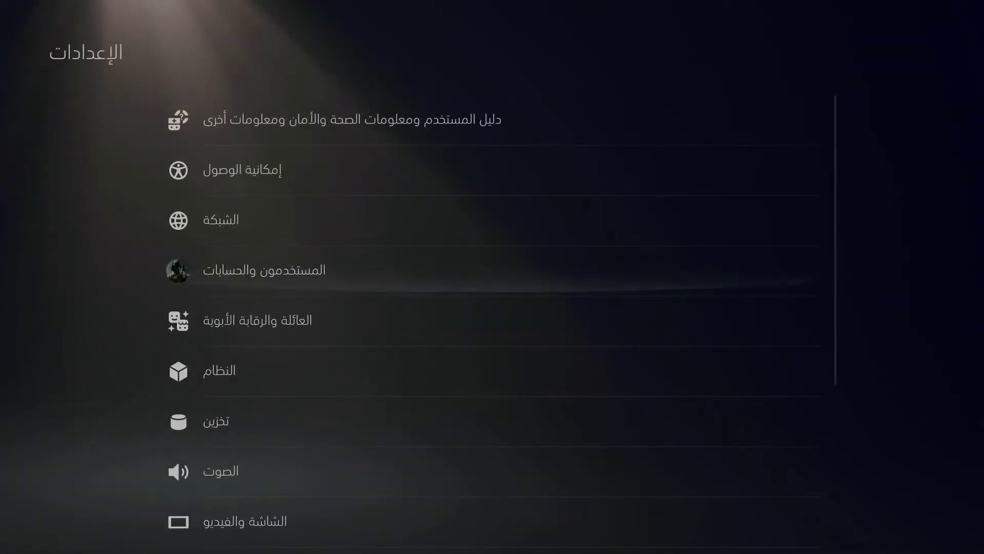
{"action": "key", "text": "Return"}
{"action": "key", "text": "Down"}
{"action": "key", "text": "Down"}
{"action": "key", "text": "Down"}
{"action": "key", "text": "Down"}
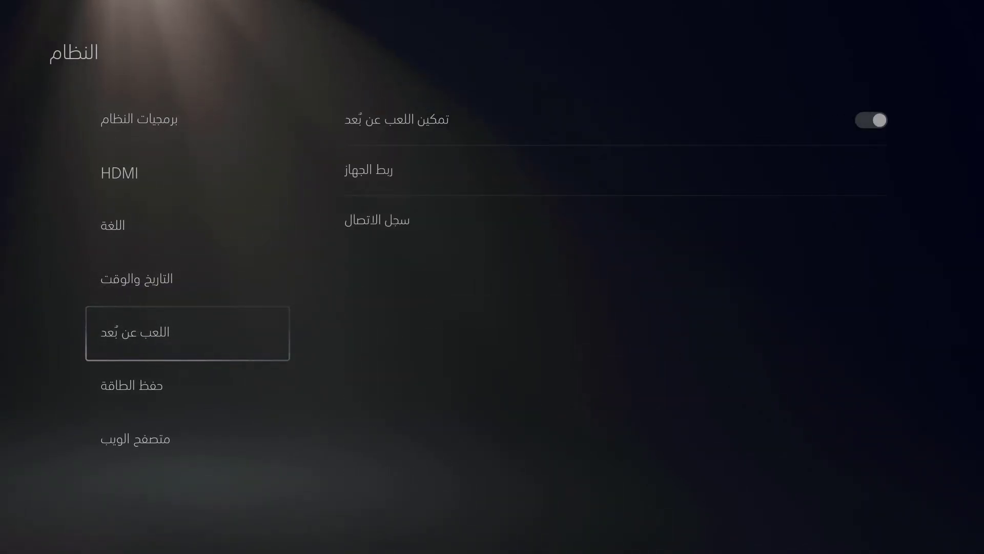
Step: Open the Link Device option under Remote Play
{"action": "key", "text": "Right"}
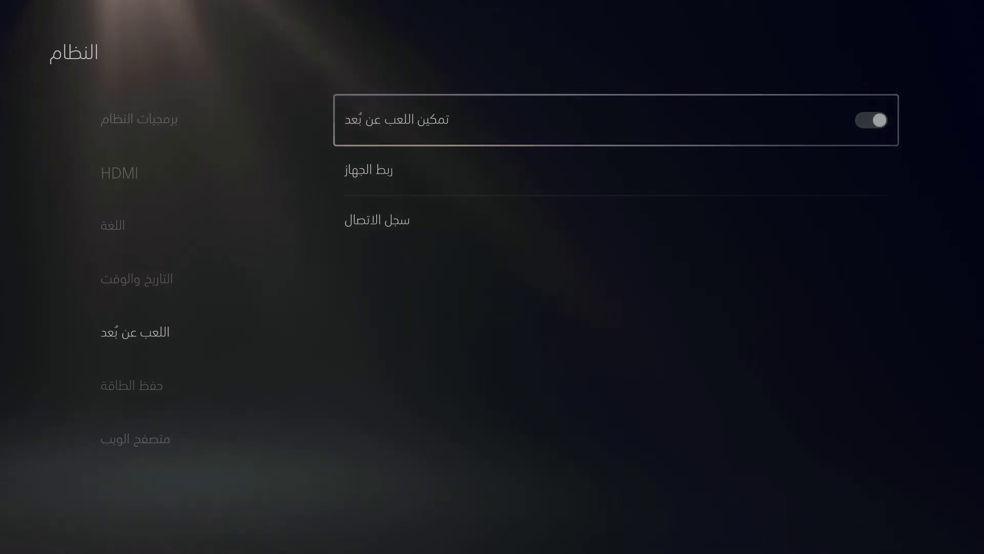
{"action": "key", "text": "Down"}
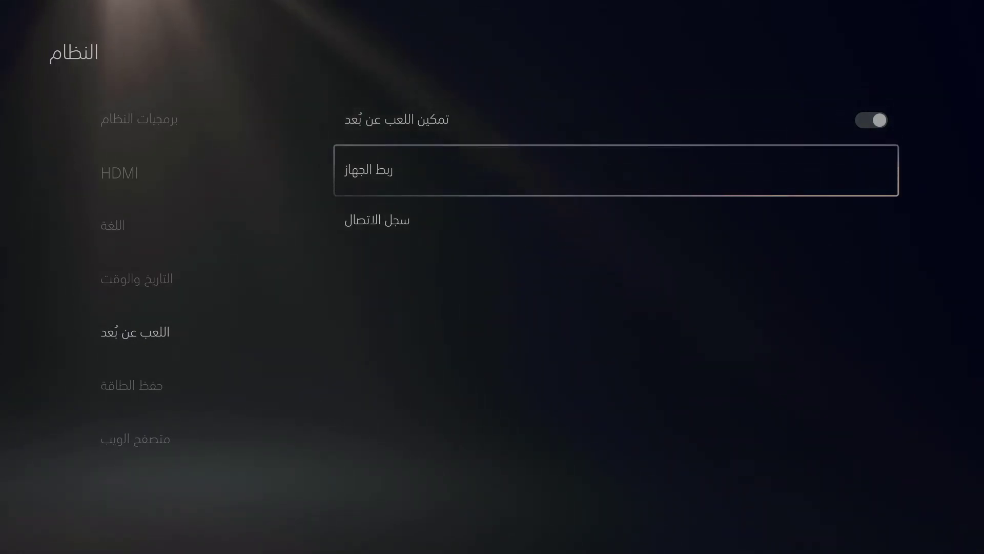
{"action": "key", "text": "Return"}
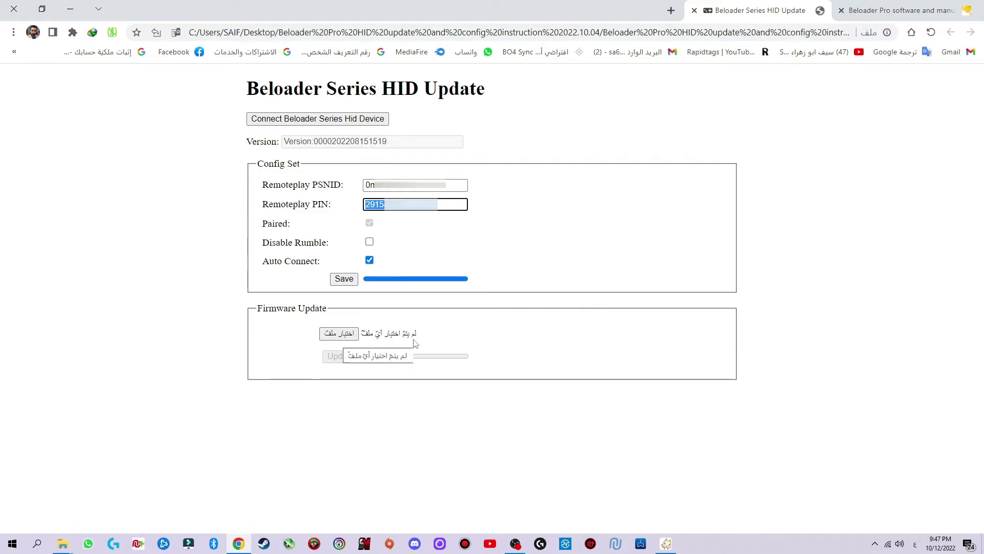
Step: Start choosing a firmware file and browse through the Desktop's Beloader Pro HID instruction folders to Beloader Pro HID Update file
{"action": "left_click", "coordinate": [340, 336]}
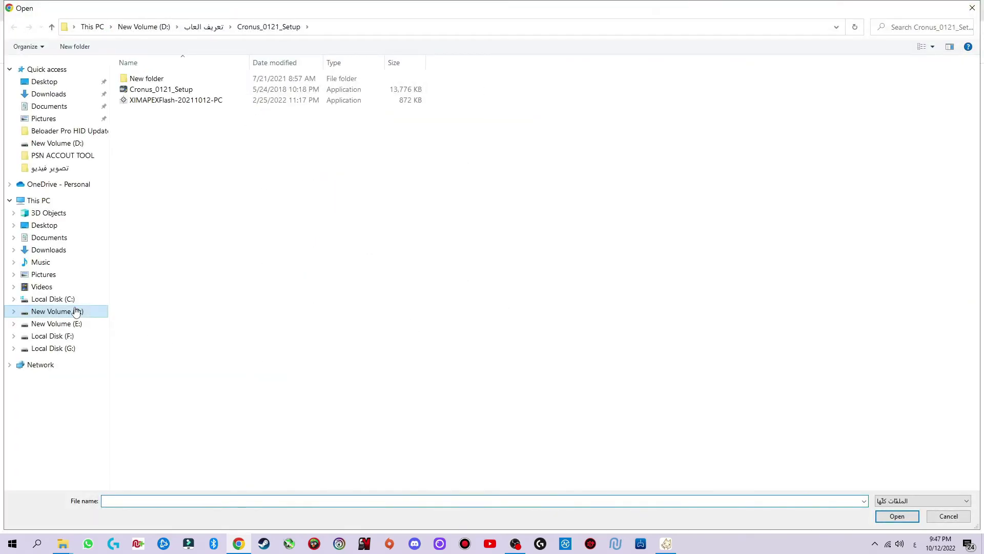
{"action": "left_click", "coordinate": [105, 314]}
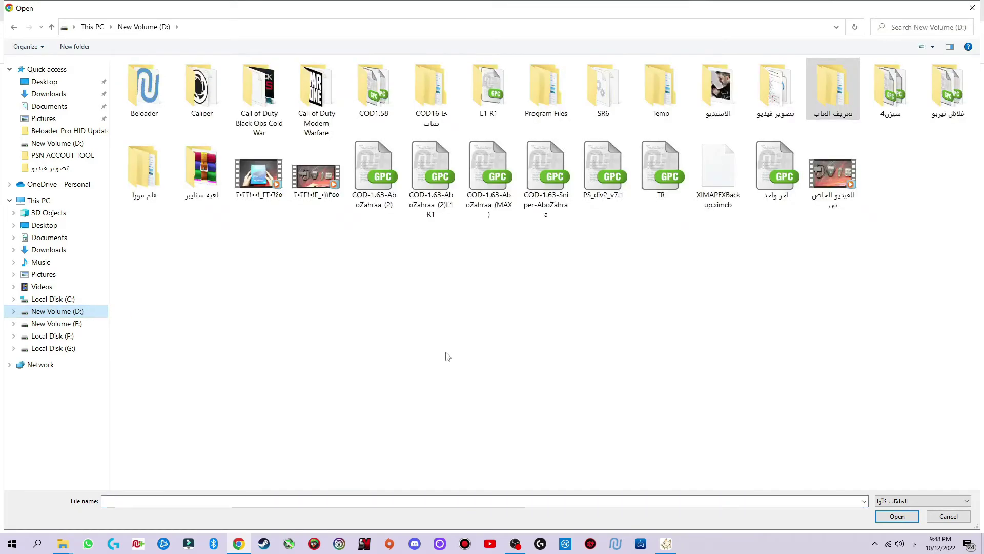
{"action": "left_click", "coordinate": [41, 81]}
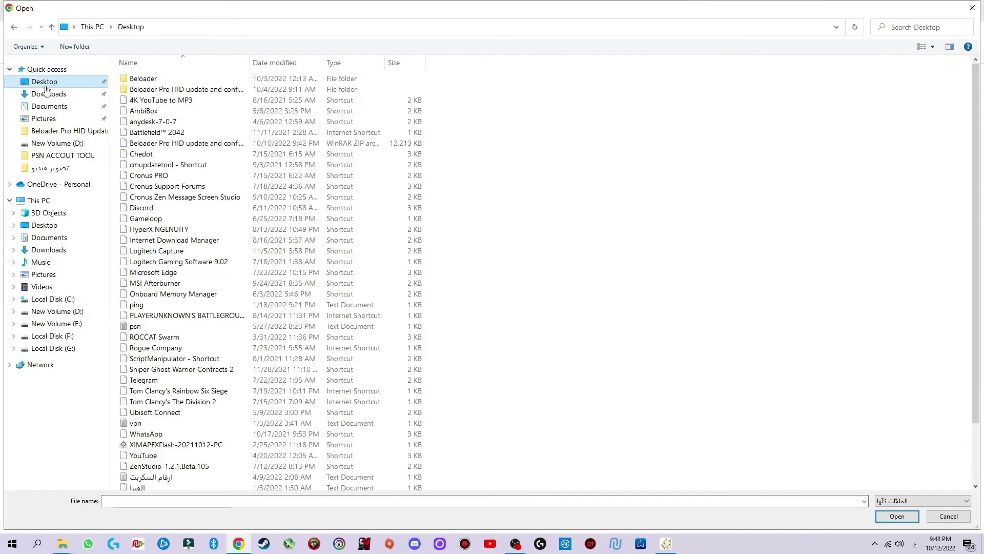
{"action": "double_click", "coordinate": [196, 89]}
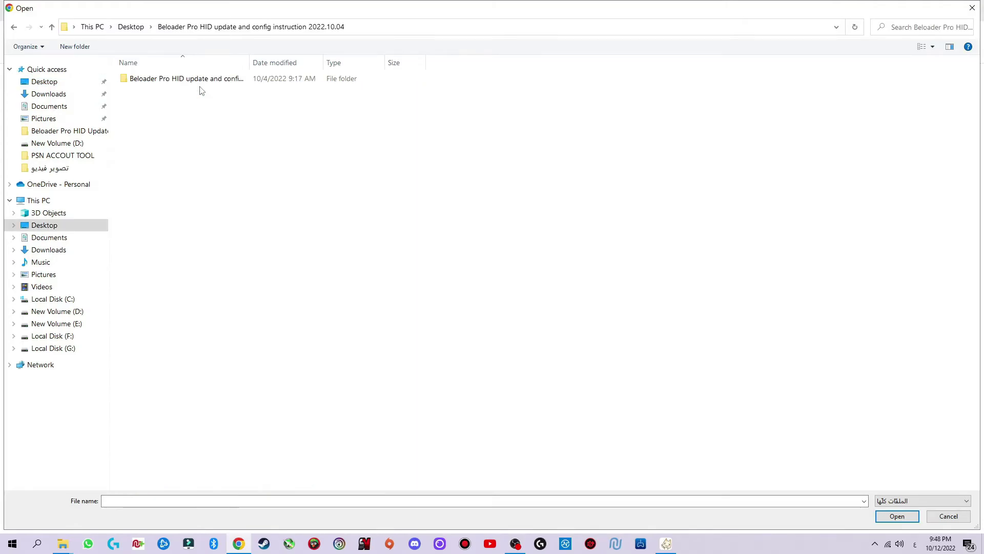
{"action": "double_click", "coordinate": [195, 79]}
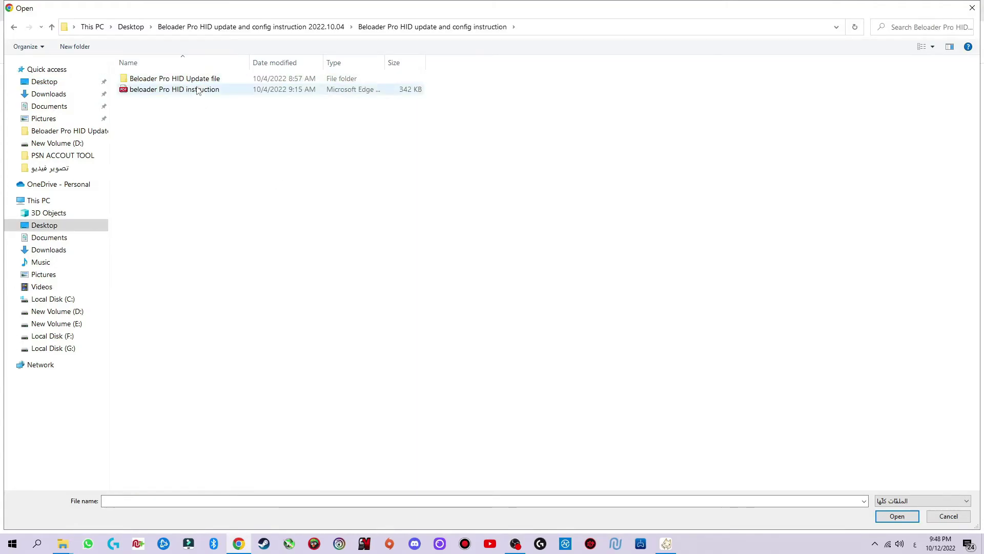
{"action": "double_click", "coordinate": [192, 79]}
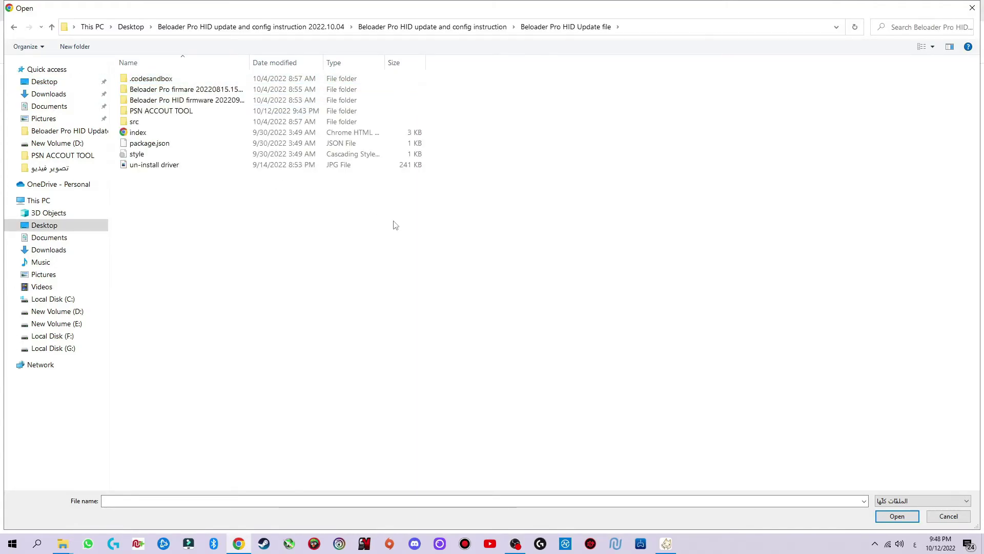
Step: Select update.bin from the Beloader Pro firmare 20220815.1519 folder as the firmware update file
{"action": "left_click", "coordinate": [200, 102]}
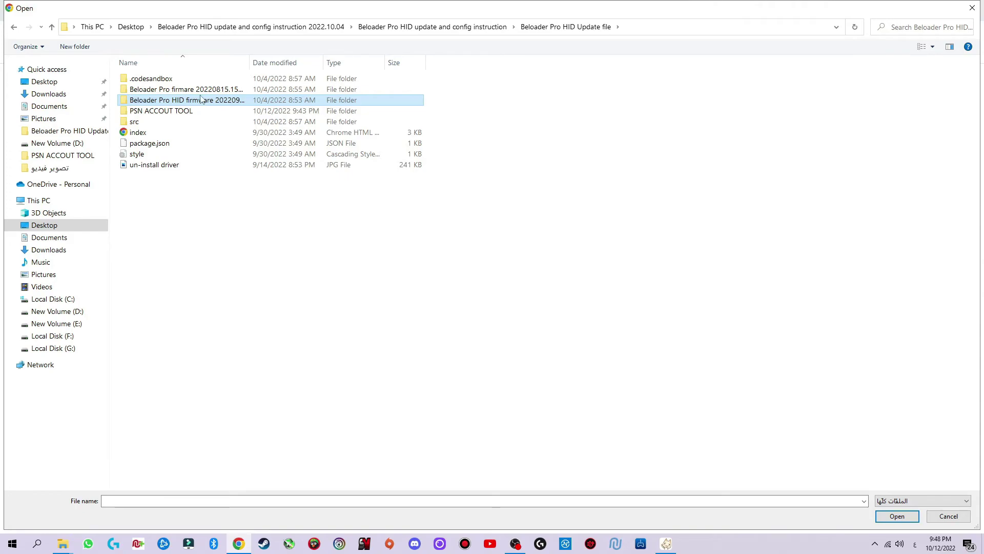
{"action": "left_click", "coordinate": [183, 91]}
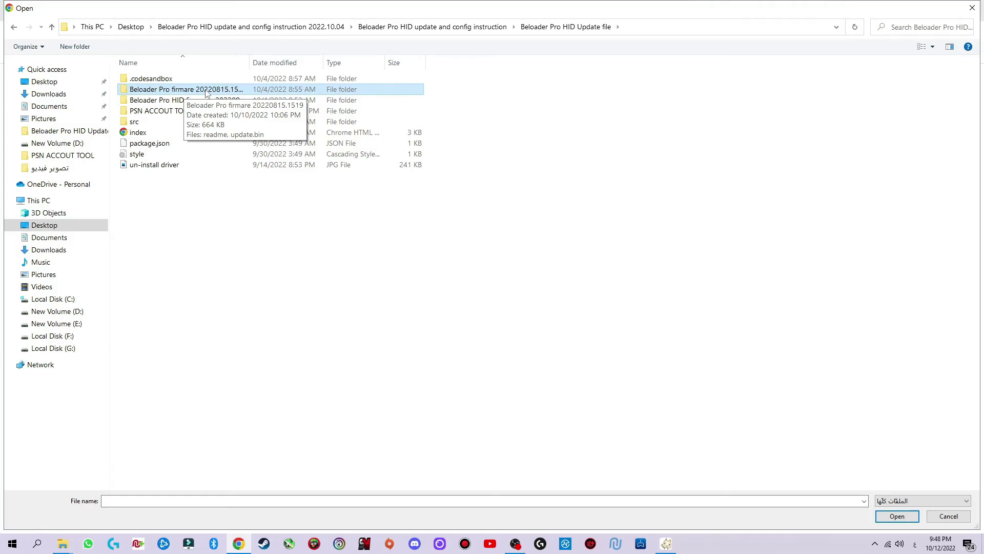
{"action": "double_click", "coordinate": [205, 90]}
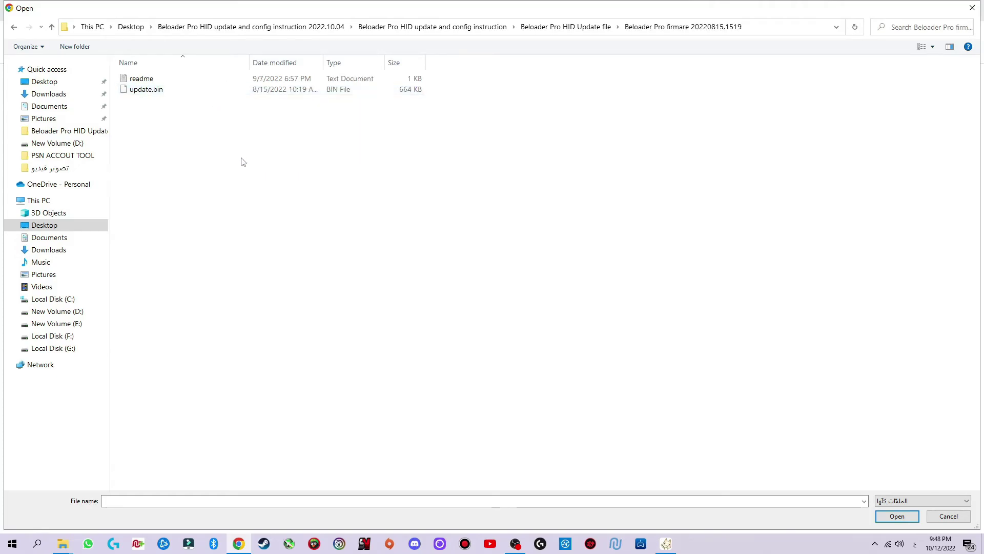
{"action": "double_click", "coordinate": [143, 90]}
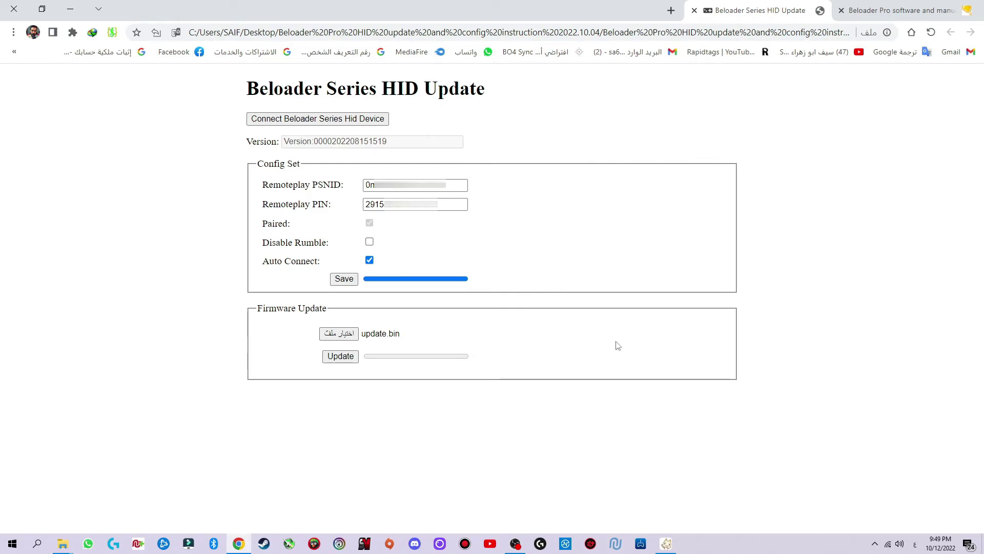
Step: Close the HID Update page, forum page, update folder and PSN Account-ID tool, and refresh the desktop
{"action": "left_click", "coordinate": [694, 10]}
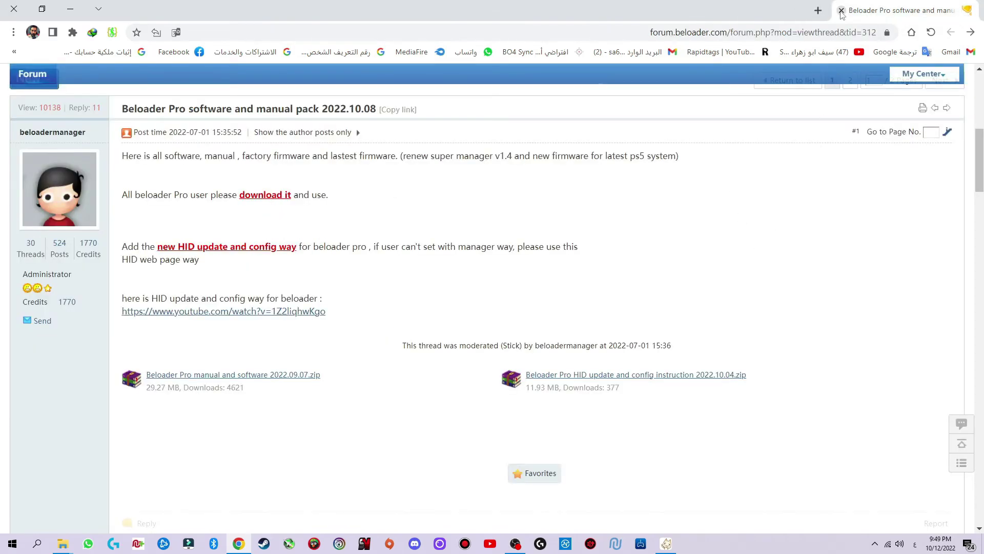
{"action": "left_click", "coordinate": [841, 11]}
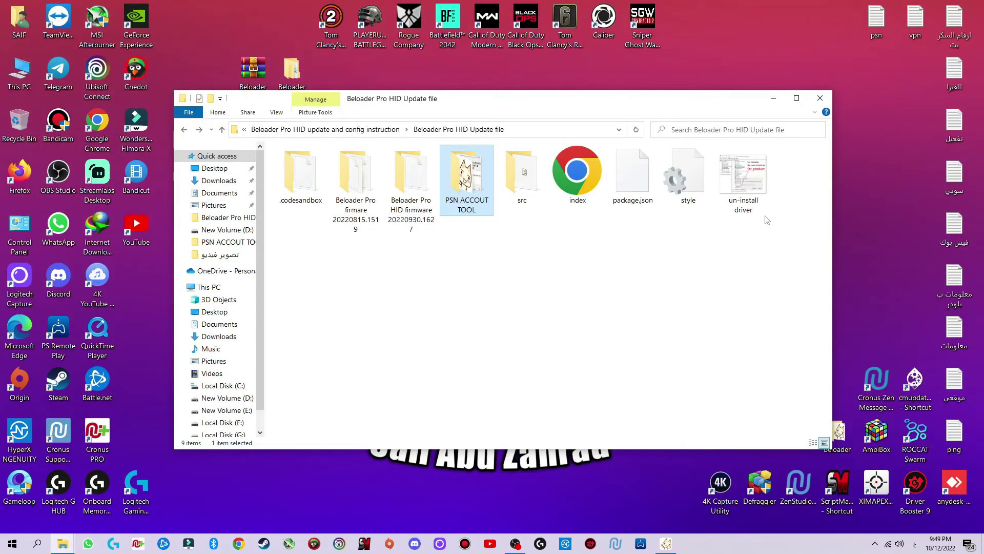
{"action": "left_click", "coordinate": [820, 98]}
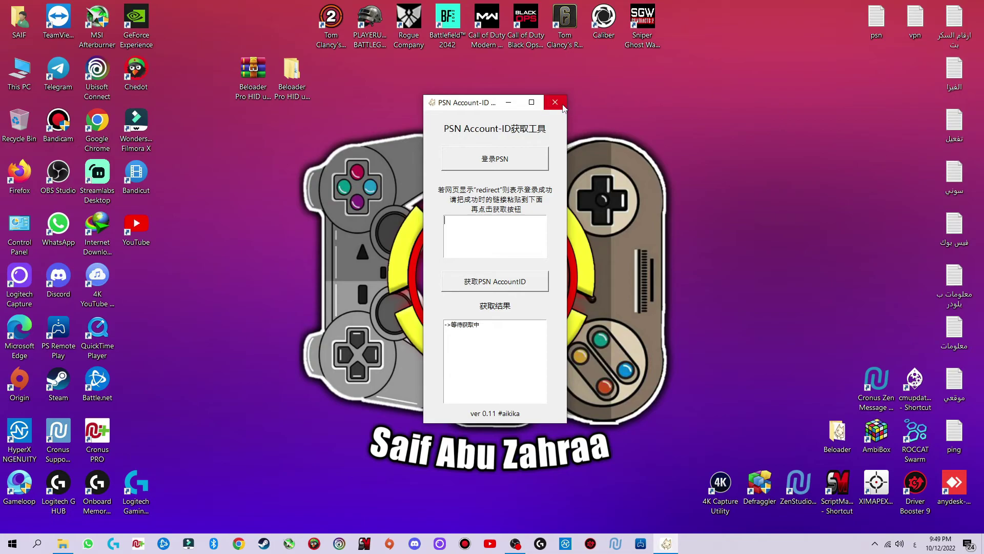
{"action": "left_click", "coordinate": [565, 105]}
{"action": "right_click", "coordinate": [620, 142]}
{"action": "left_click", "coordinate": [658, 177]}
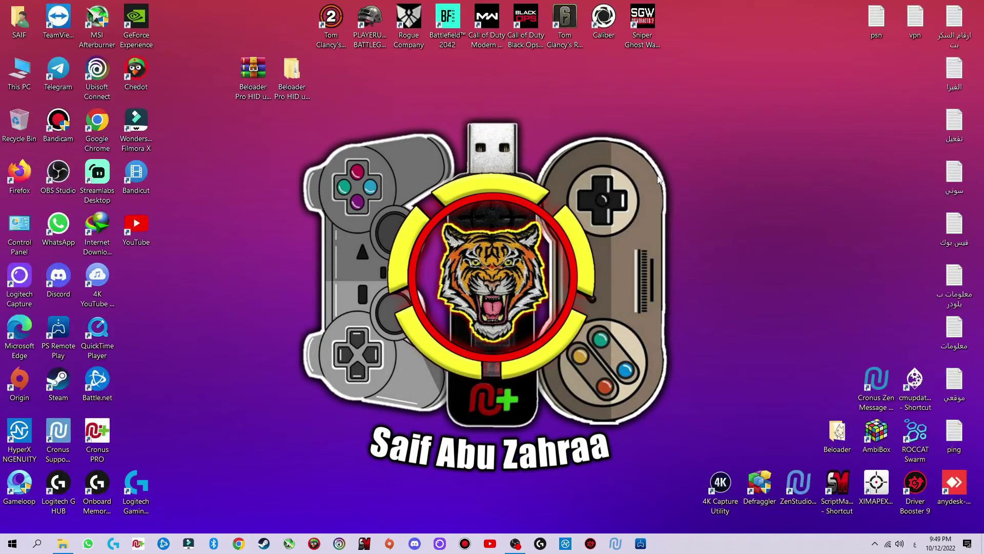